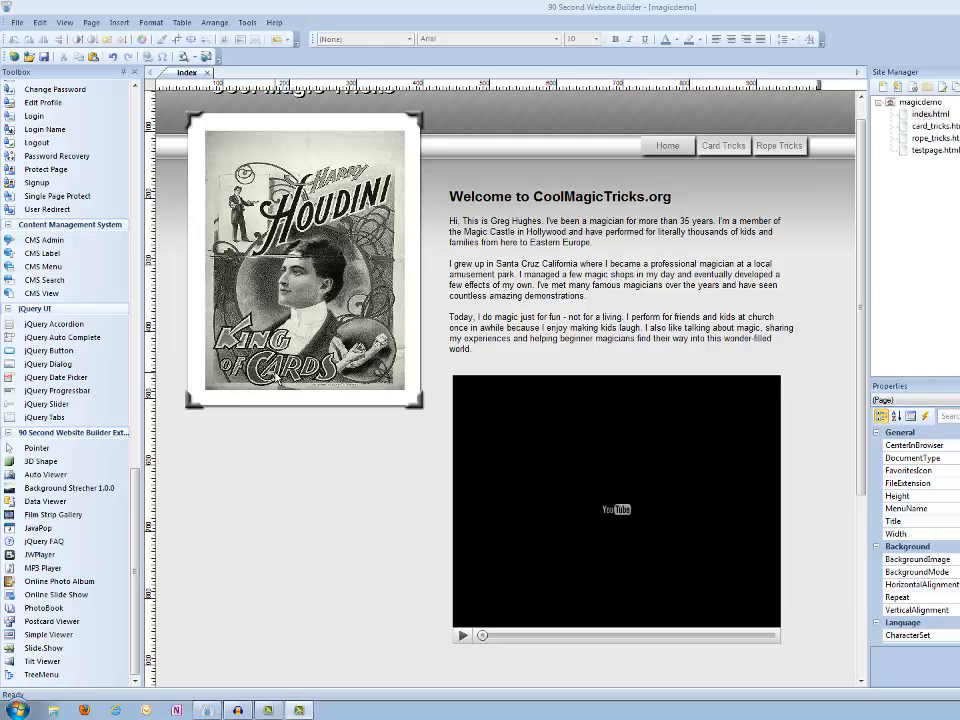
Insert a Media Player object on the page below the Houdini poster image
{"action": "scroll", "coordinate": [138, 500], "scroll_direction": "up", "scroll_amount": 15}
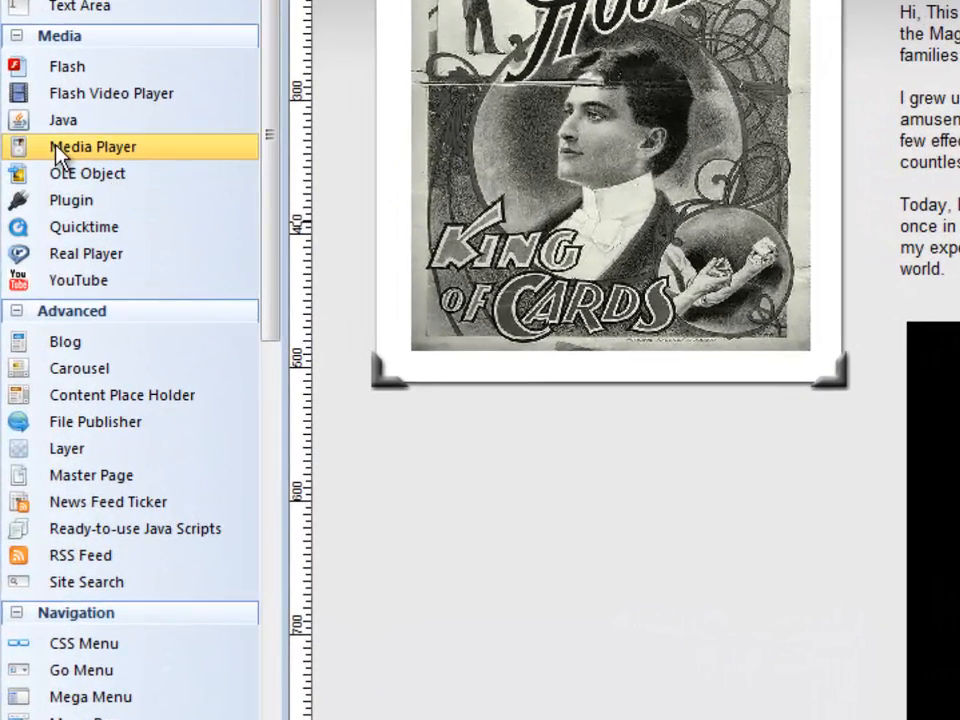
{"action": "left_click", "coordinate": [58, 150]}
{"action": "left_click_drag", "start_coordinate": [386, 429], "coordinate": [819, 534]}
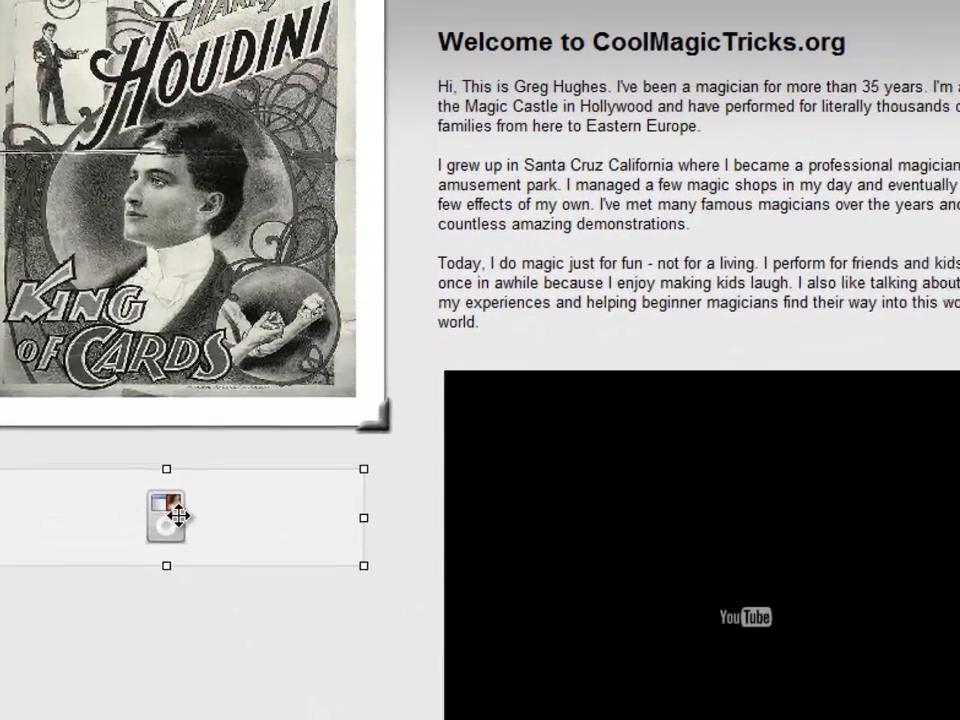
Open the media player's properties and set its file to the agedwards MP3 from the 90sec_audiofiles folder
{"action": "double_click", "coordinate": [243, 519]}
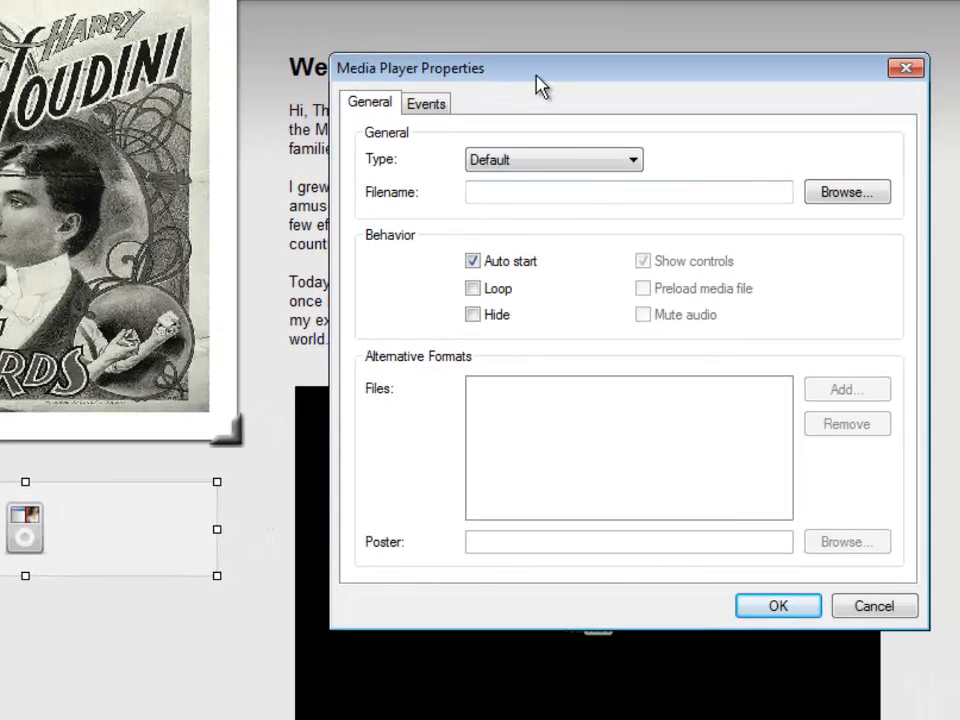
{"action": "left_click_drag", "start_coordinate": [540, 82], "coordinate": [474, 82]}
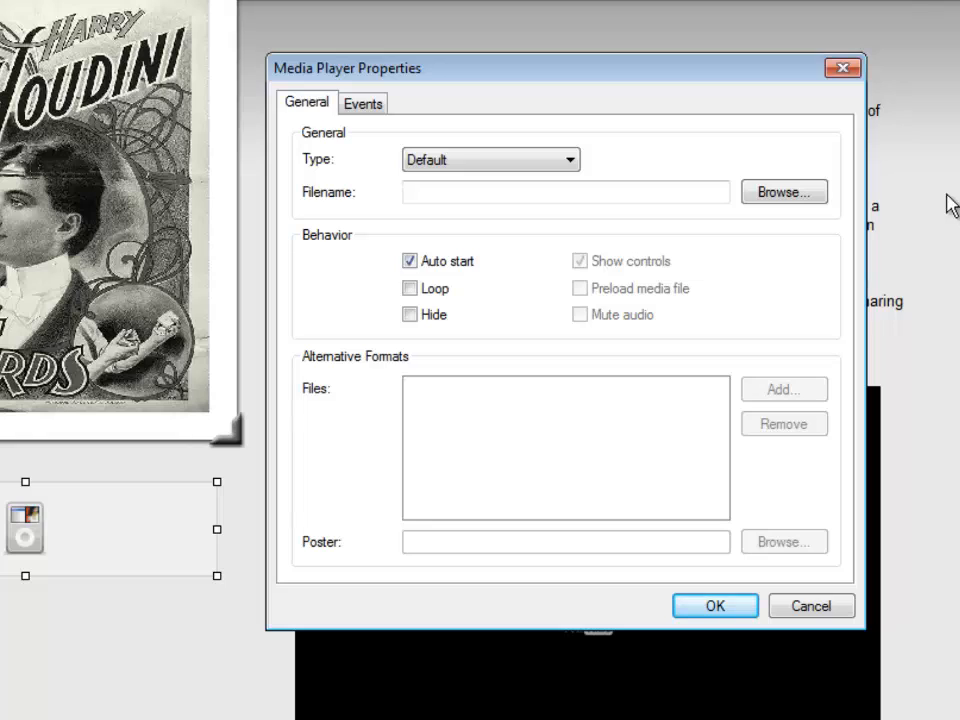
{"action": "left_click", "coordinate": [568, 163]}
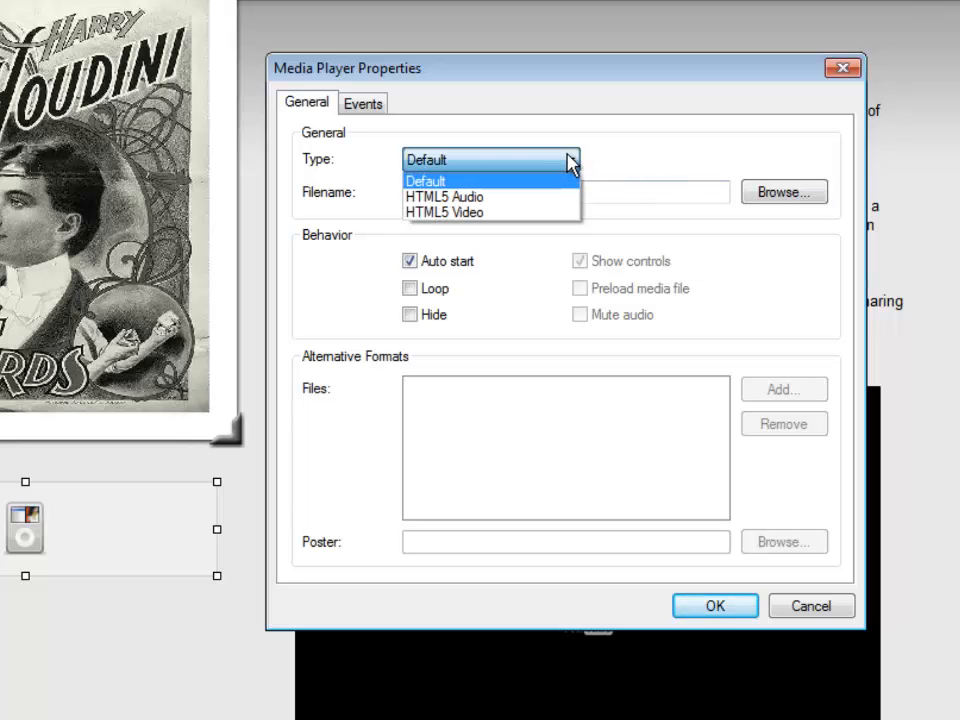
{"action": "left_click", "coordinate": [572, 165]}
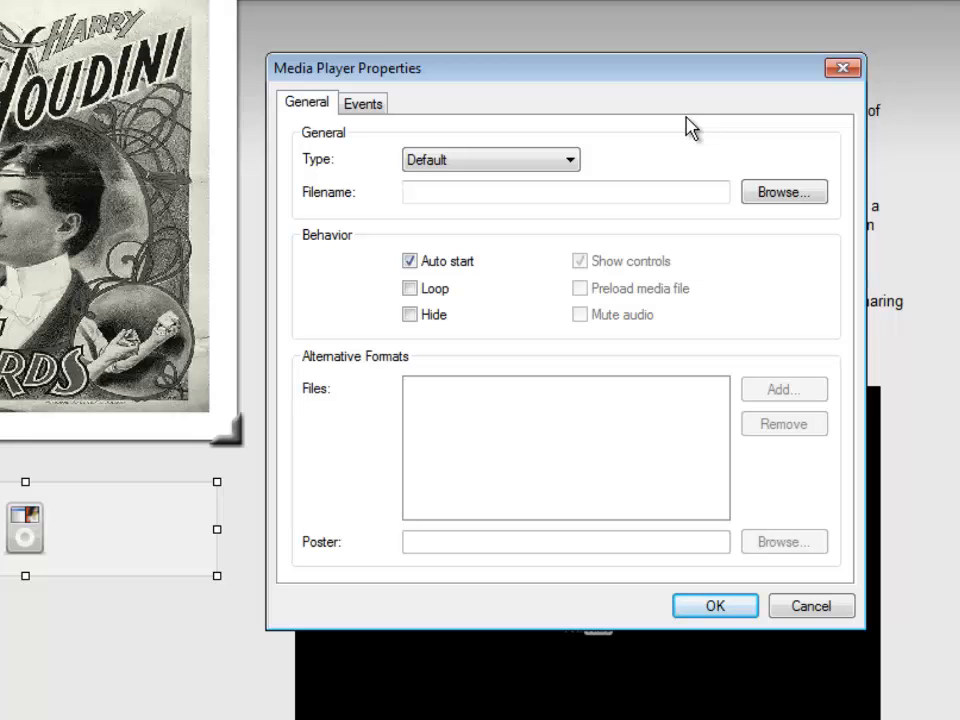
{"action": "left_click", "coordinate": [770, 192]}
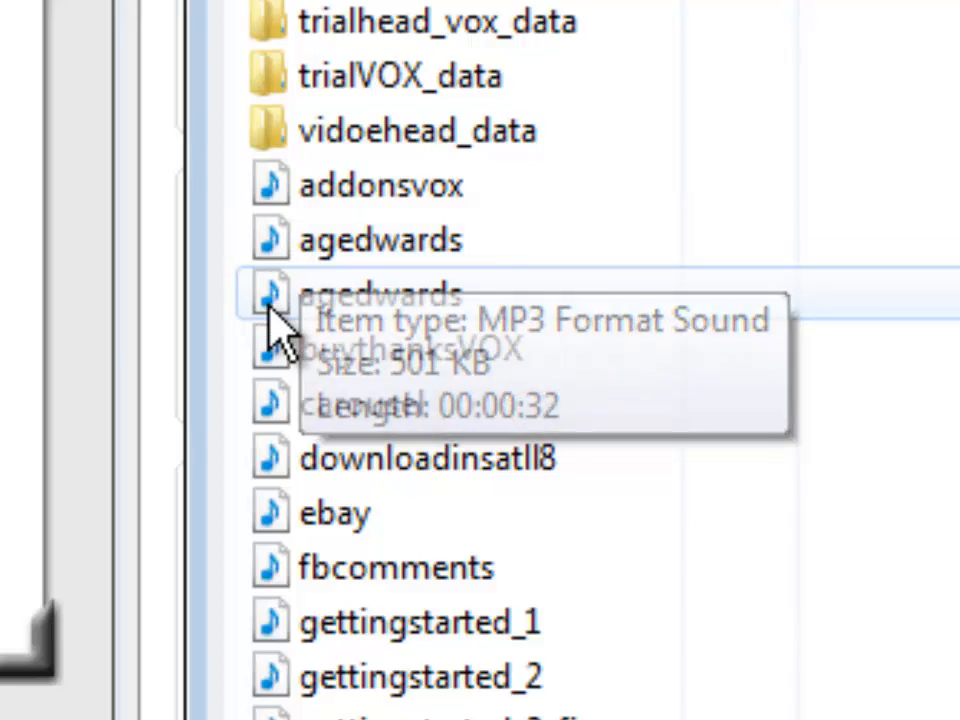
{"action": "mouse_move", "coordinate": [272, 316]}
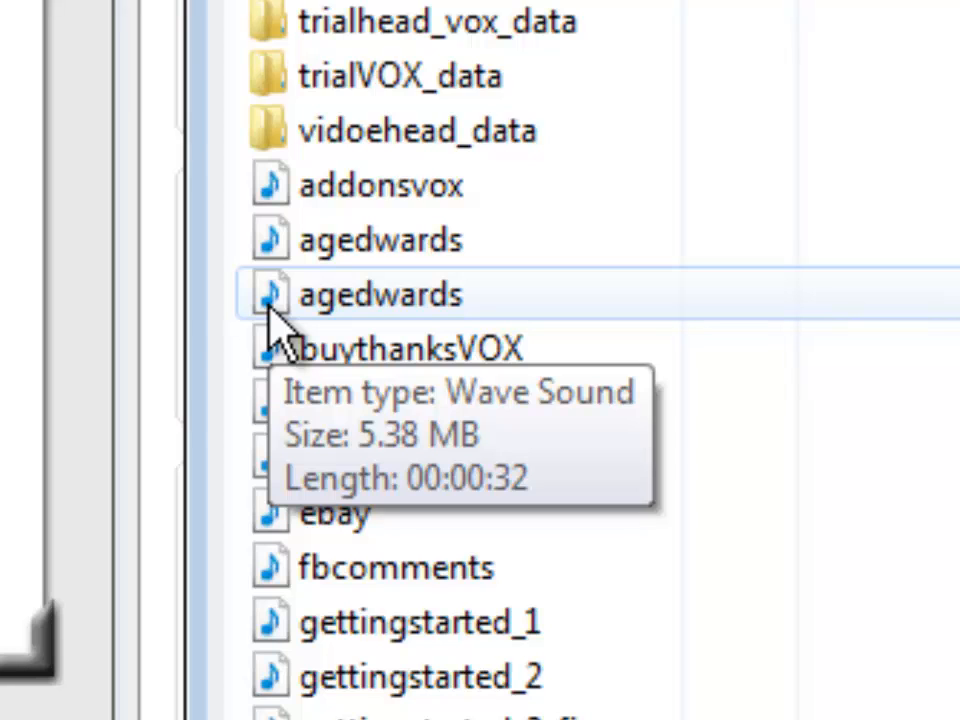
{"action": "mouse_move", "coordinate": [280, 243]}
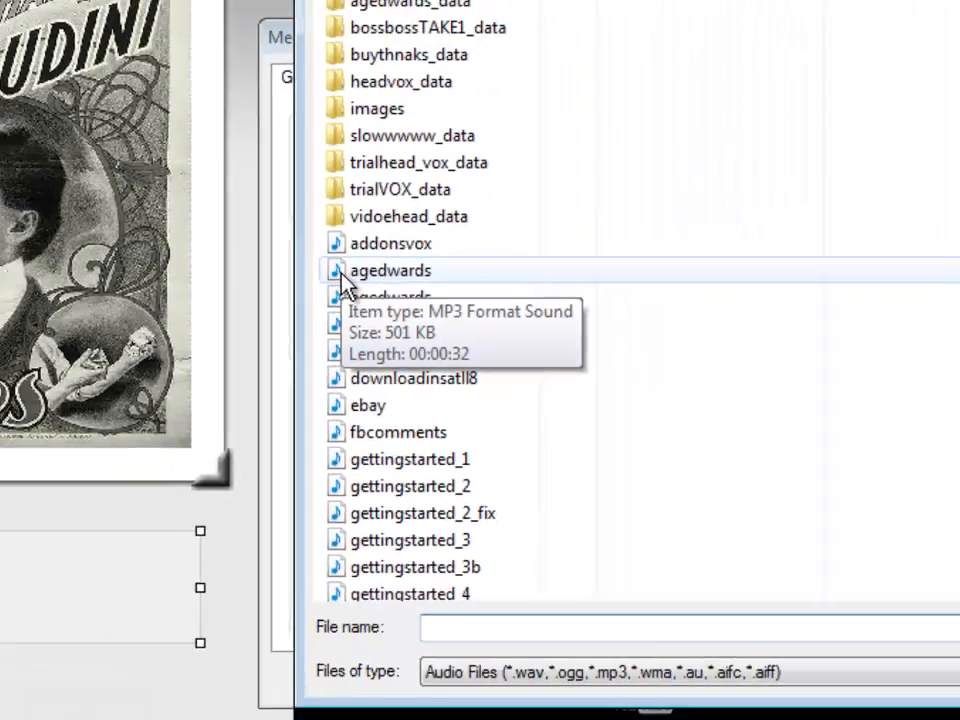
{"action": "left_click", "coordinate": [283, 250]}
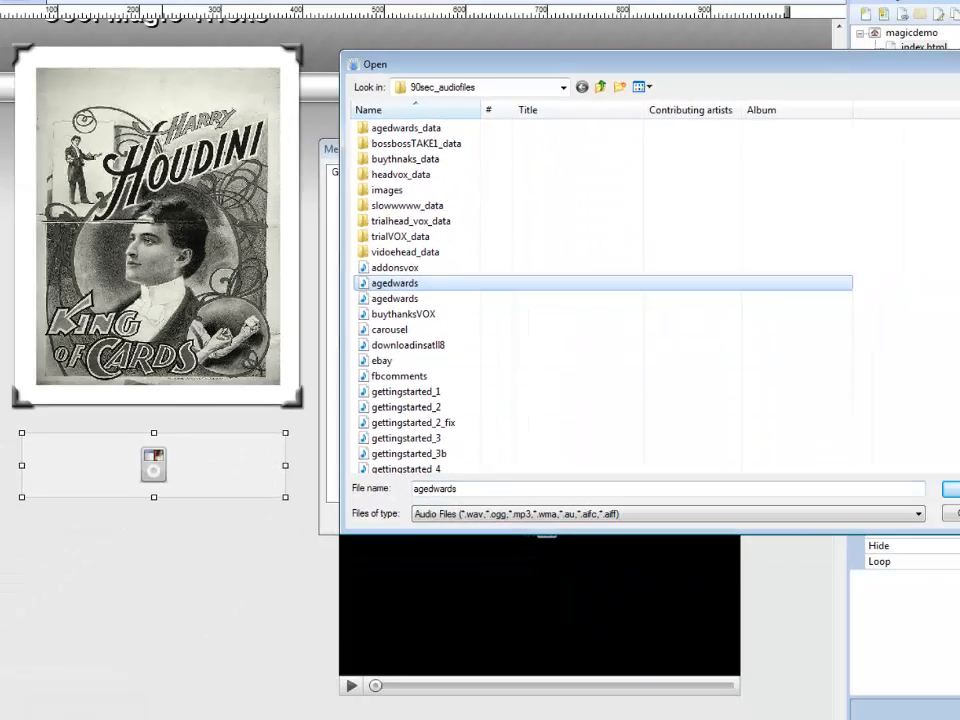
{"action": "left_click", "coordinate": [955, 489]}
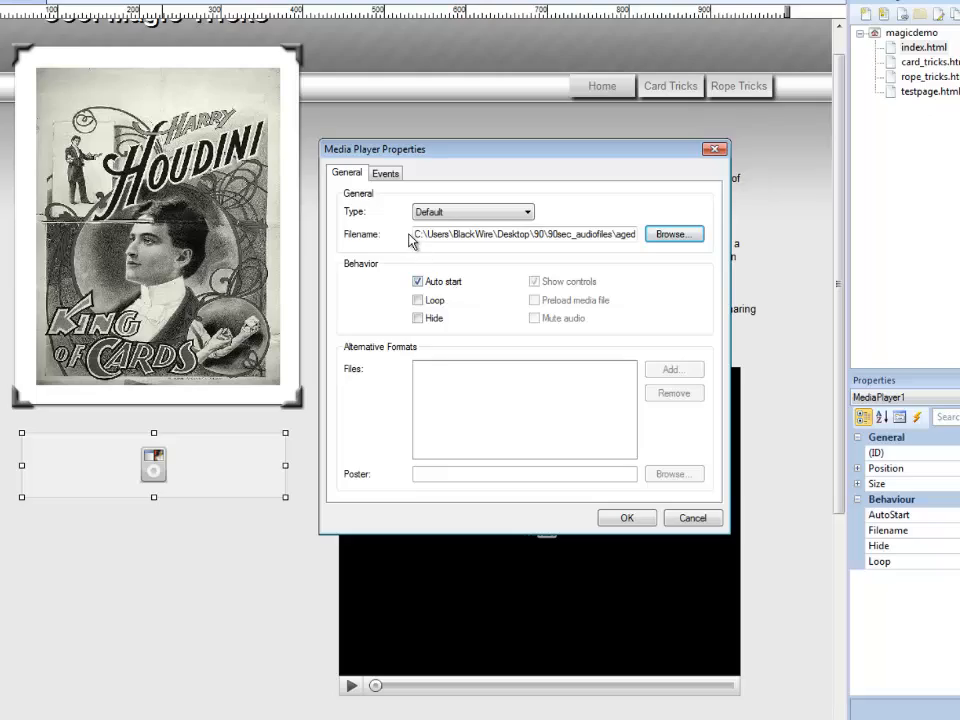
Turn off Auto start for the media player and confirm its properties
{"action": "left_click_drag", "start_coordinate": [417, 234], "coordinate": [600, 238]}
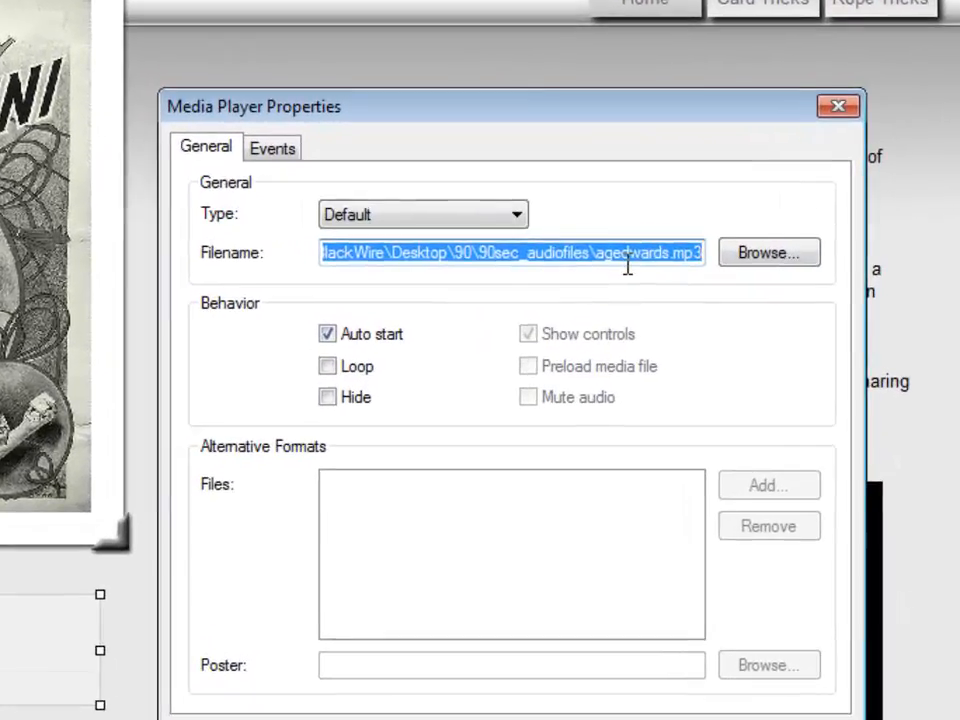
{"action": "left_click", "coordinate": [614, 250]}
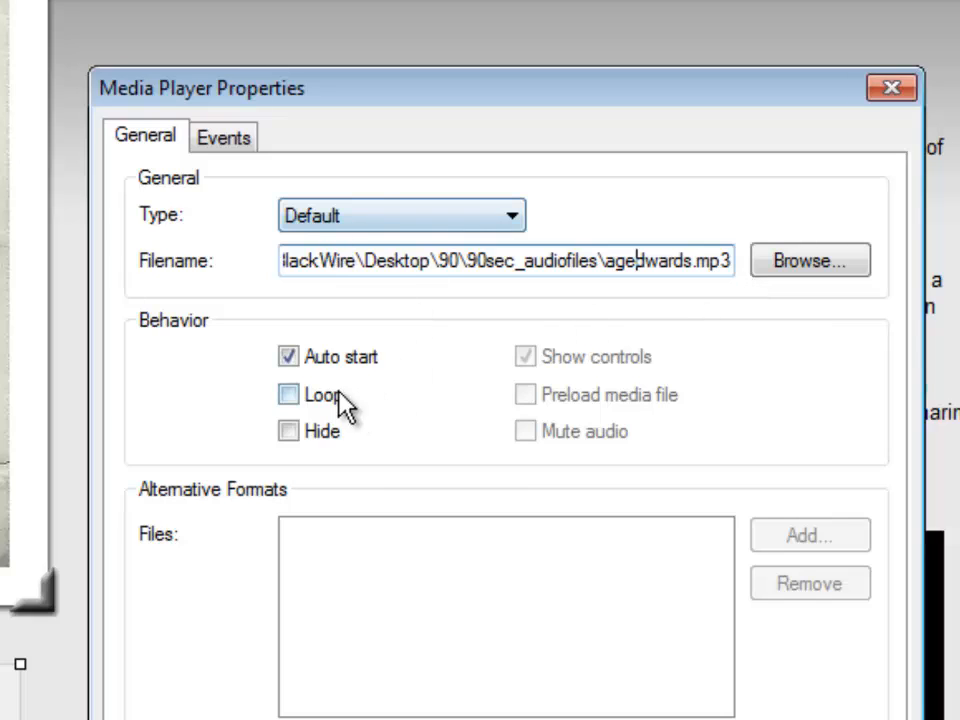
{"action": "left_click", "coordinate": [292, 360]}
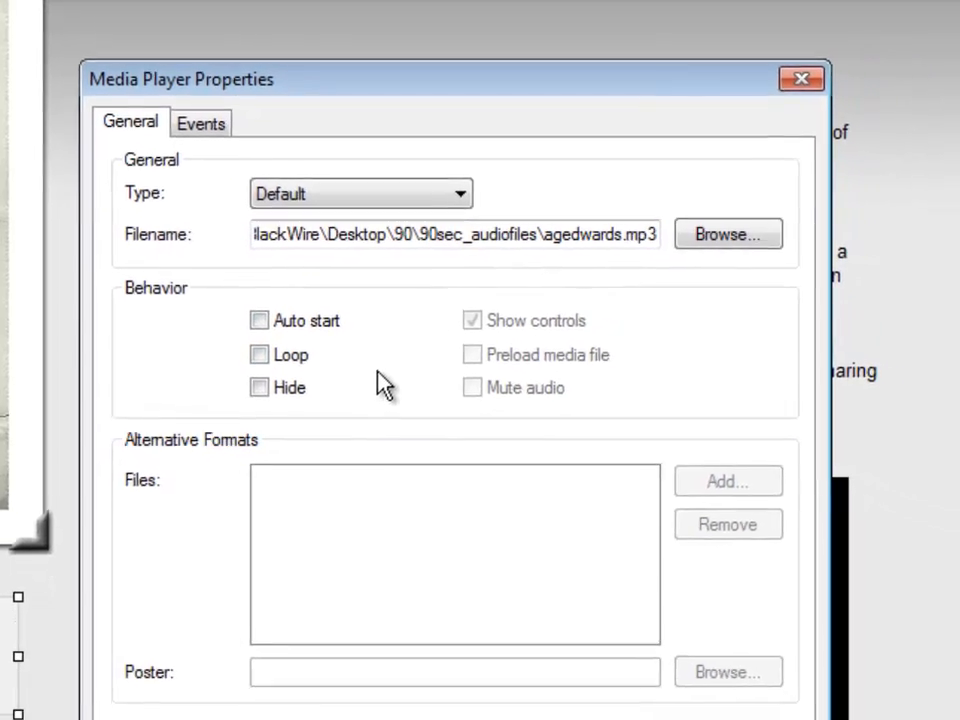
{"action": "left_click", "coordinate": [583, 676]}
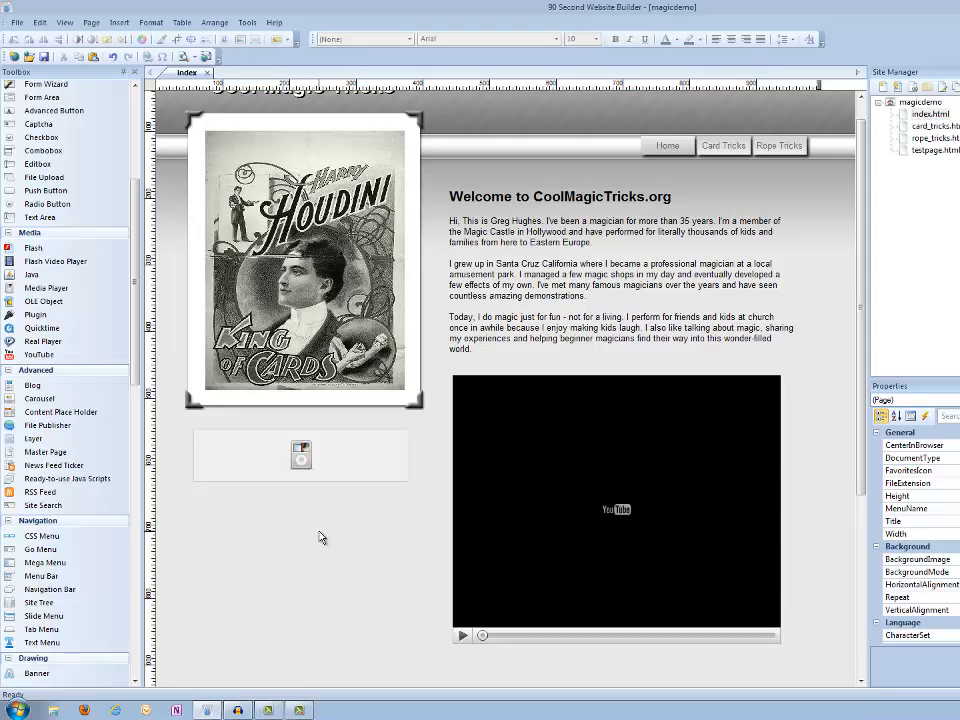
Preview the page in the browser, play the audio player, and close the preview
{"action": "key", "text": "F5"}
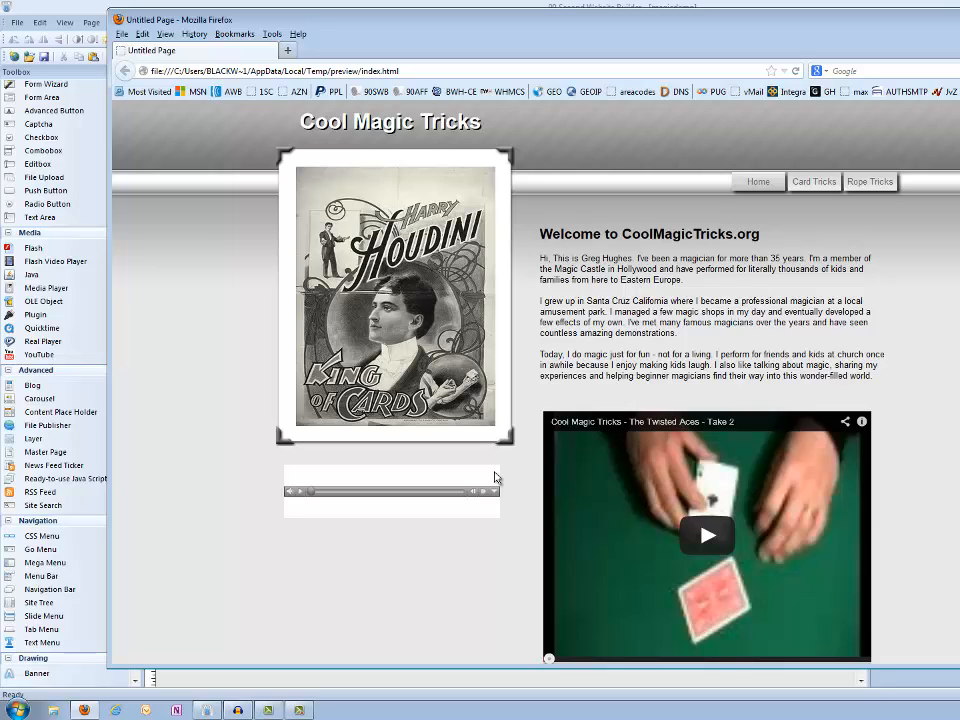
{"action": "left_click", "coordinate": [300, 497]}
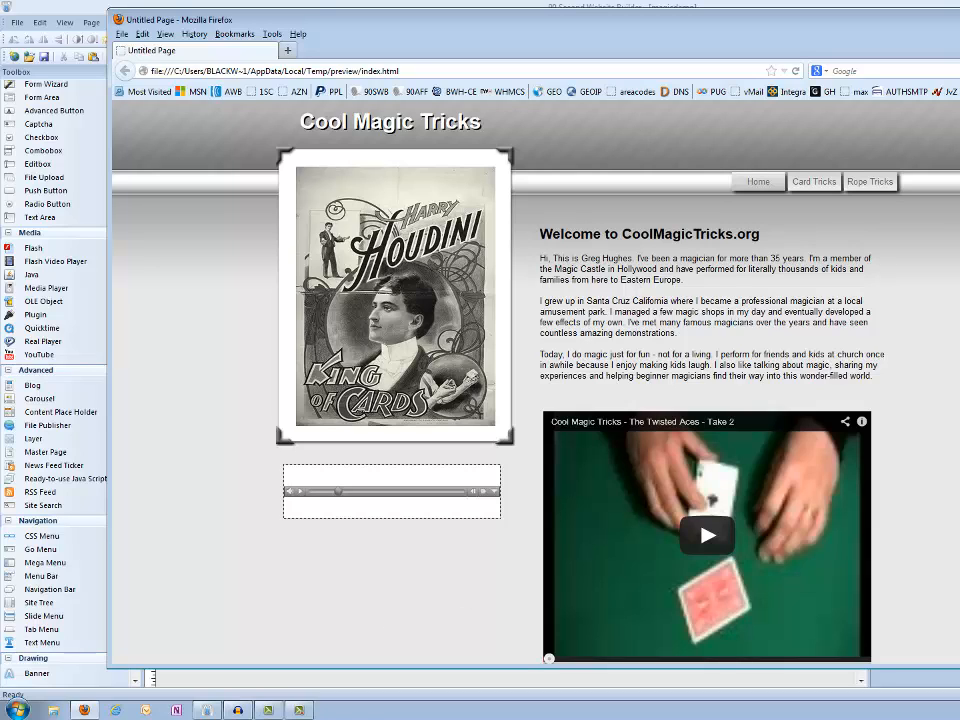
{"action": "key", "text": "alt+F4"}
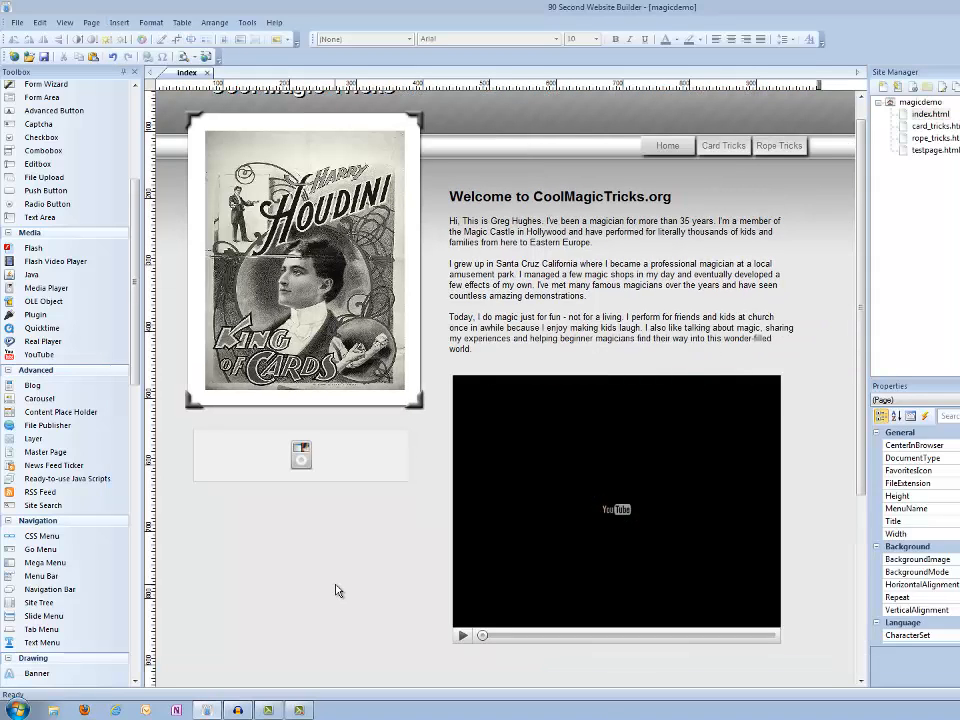
Replace the media player's file with the agedwards WAV version and confirm the properties
{"action": "left_click", "coordinate": [325, 459]}
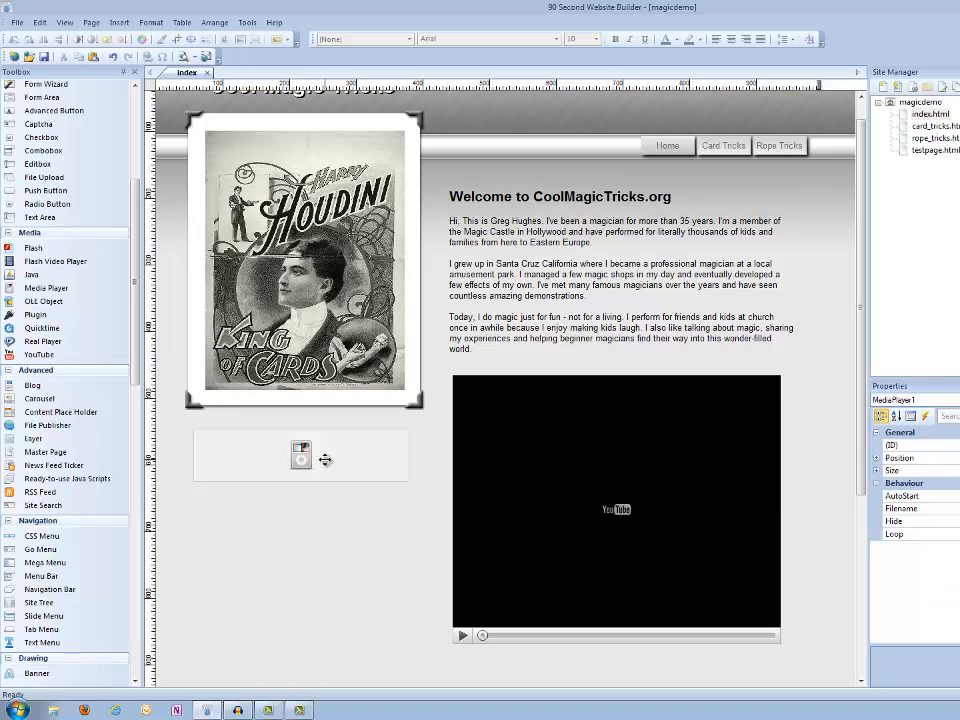
{"action": "double_click", "coordinate": [325, 459]}
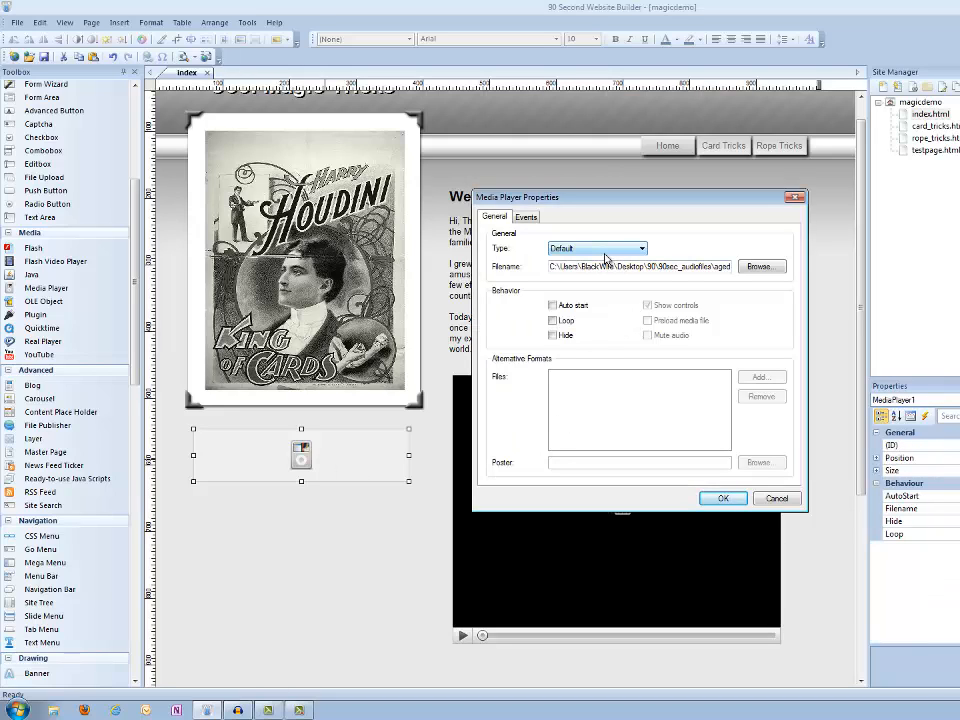
{"action": "left_click", "coordinate": [760, 266]}
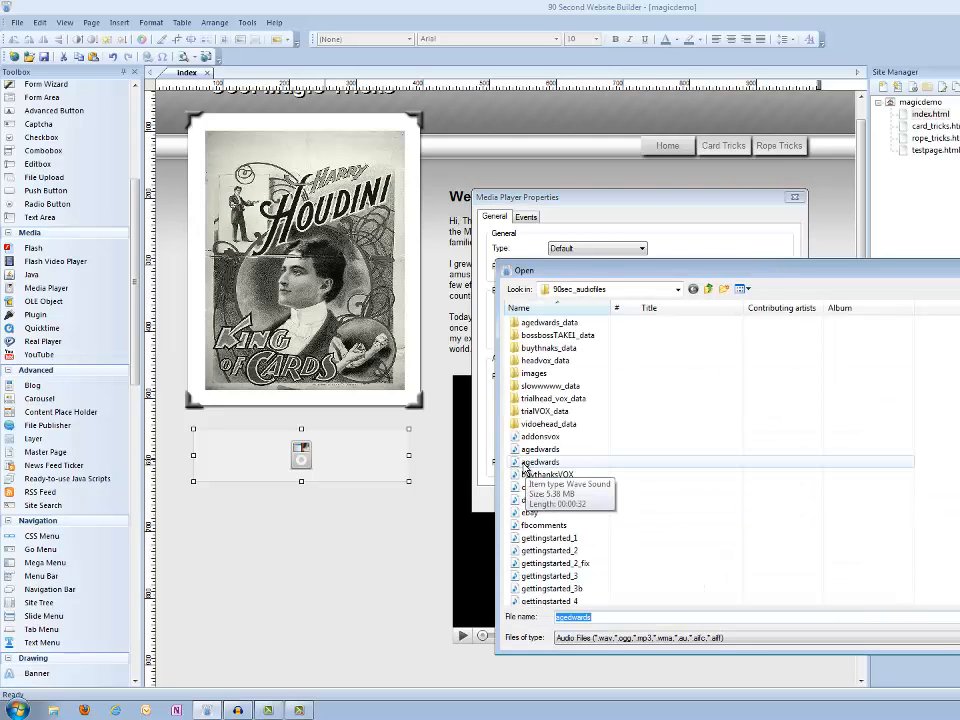
{"action": "left_click", "coordinate": [523, 463]}
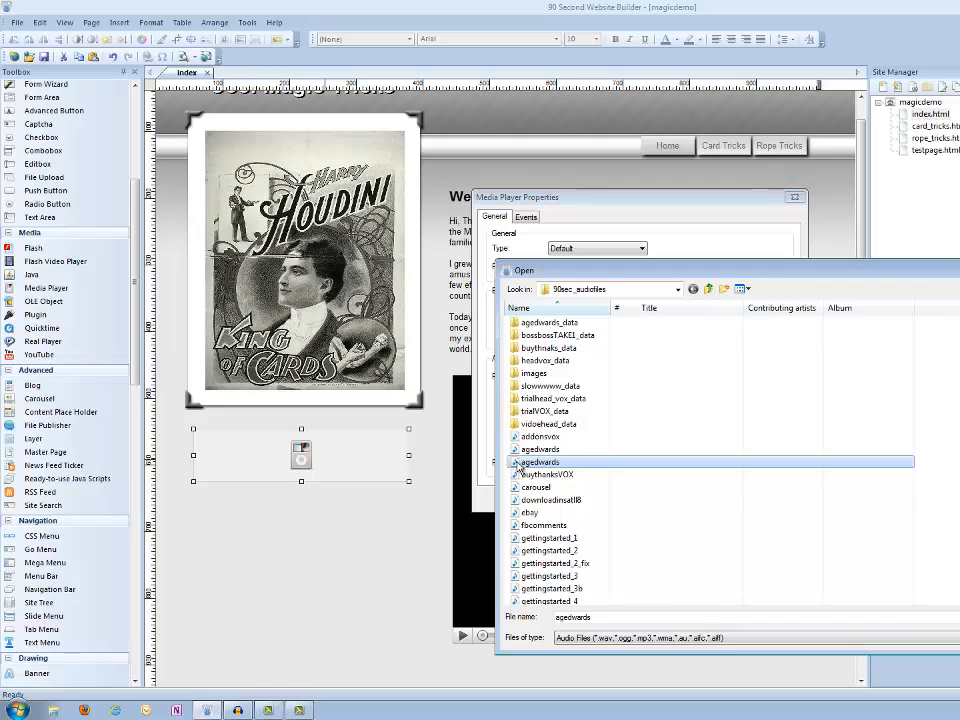
{"action": "left_click", "coordinate": [951, 617]}
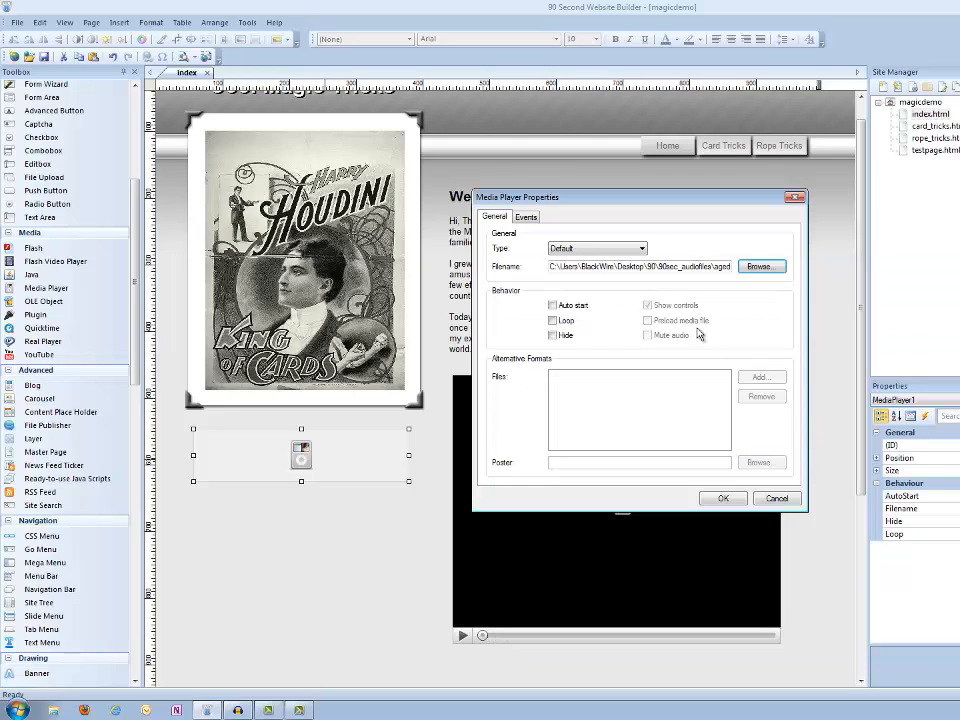
{"action": "left_click_drag", "start_coordinate": [660, 267], "coordinate": [738, 255]}
{"action": "left_click", "coordinate": [716, 255]}
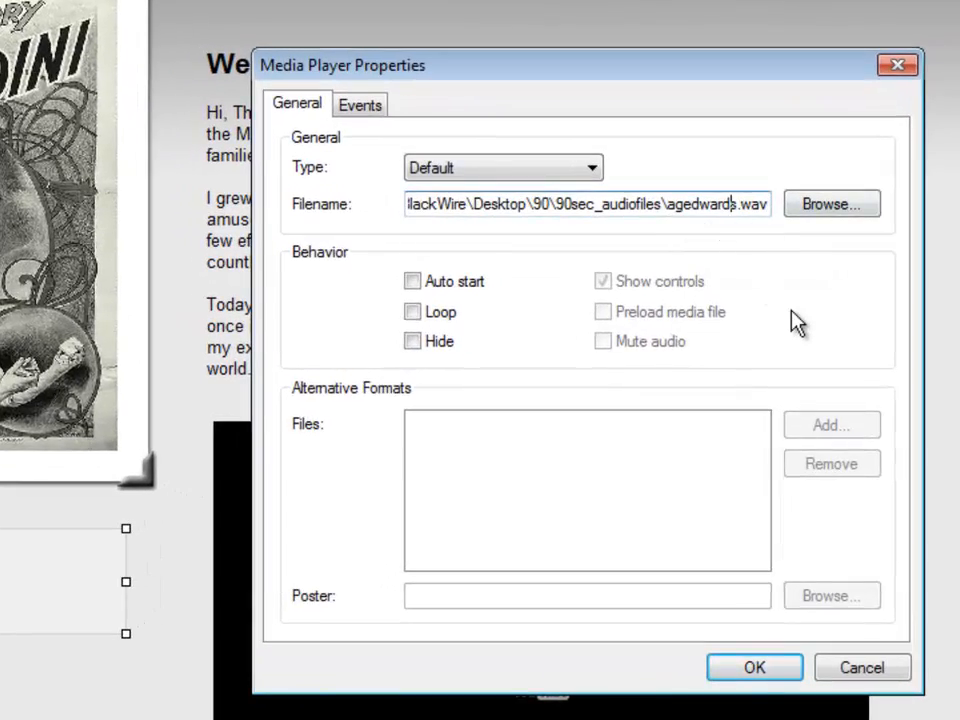
{"action": "left_click", "coordinate": [752, 669]}
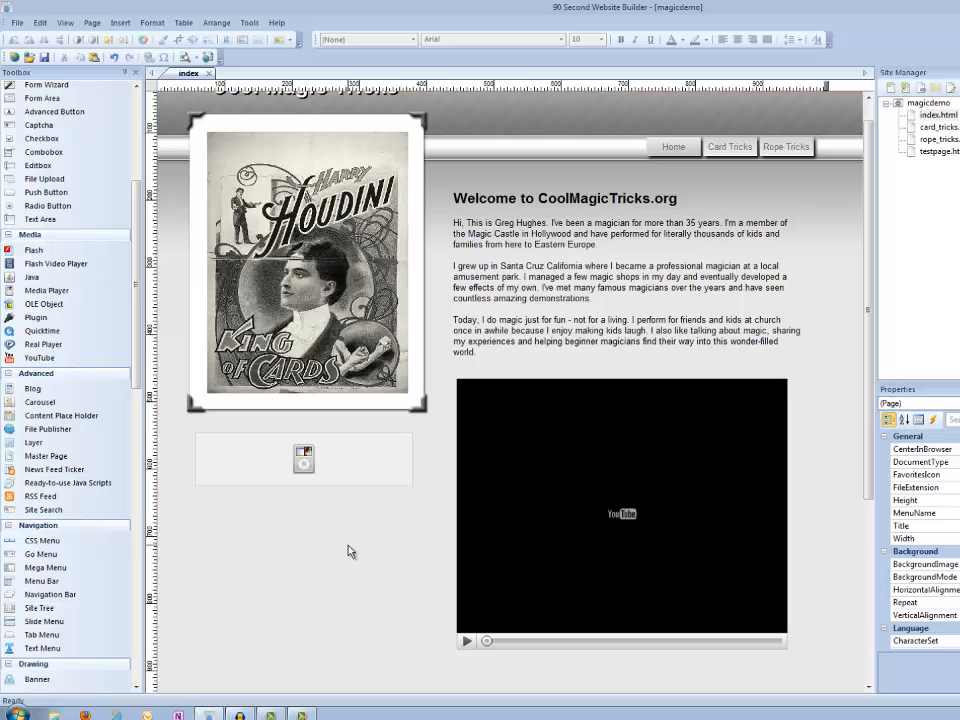
Preview the page in the browser and play then pause the audio player
{"action": "key", "text": "F5"}
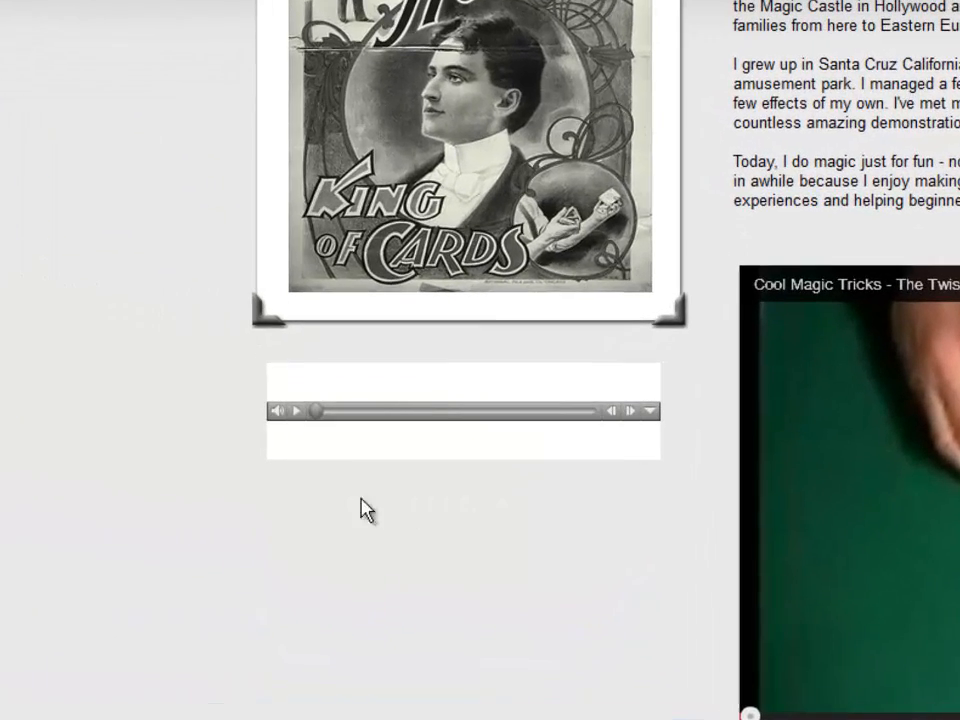
{"action": "left_click", "coordinate": [297, 412]}
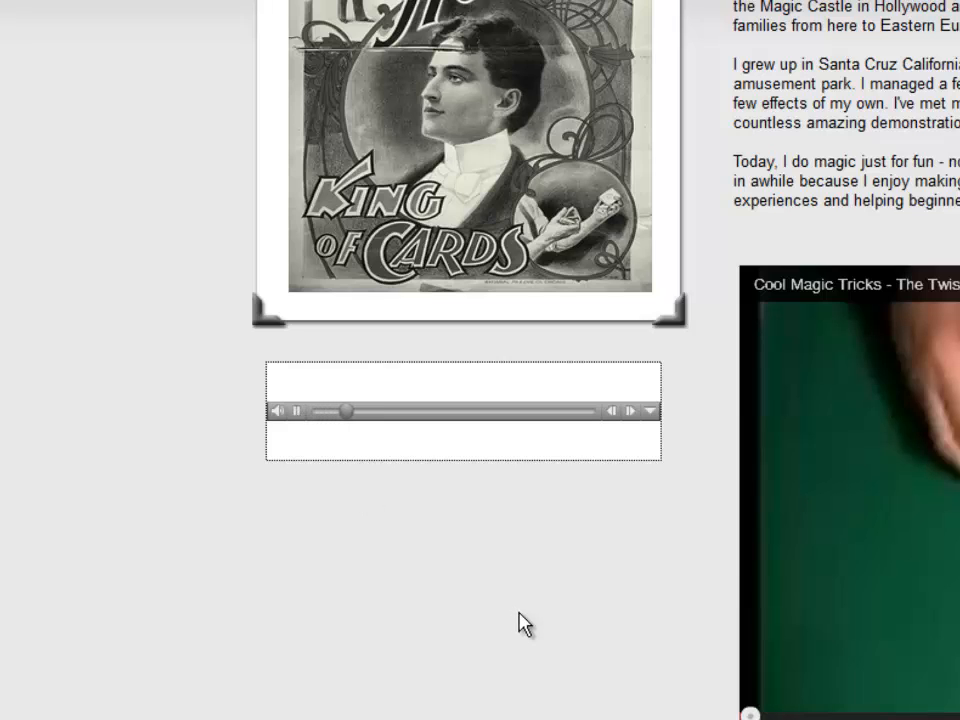
{"action": "left_click", "coordinate": [296, 411]}
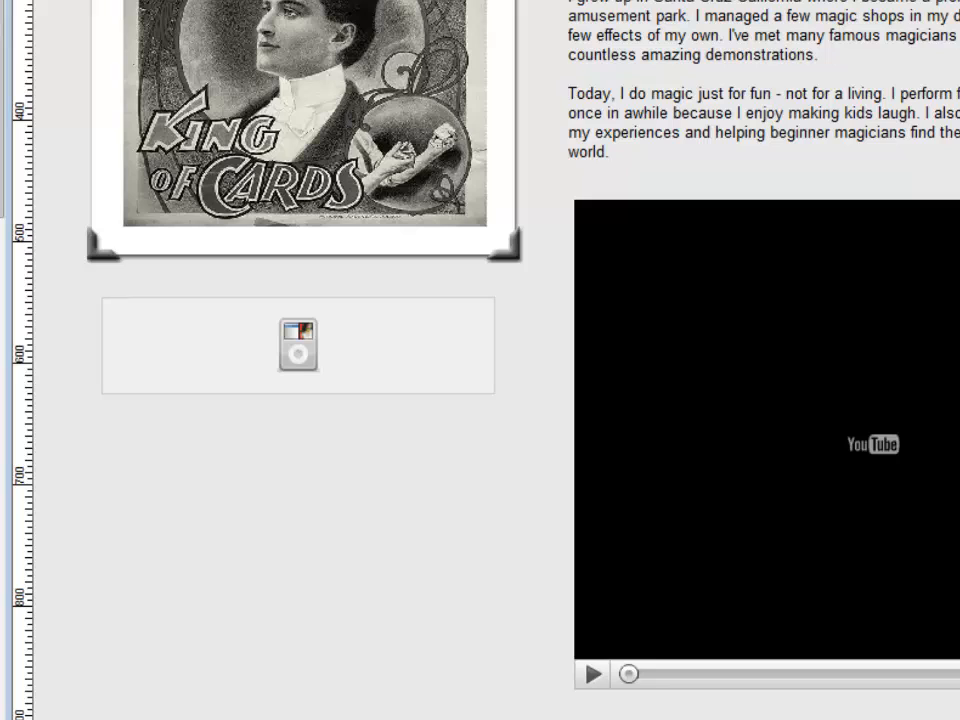
Open the media player's properties and try the HTML5 Audio type before setting the type back to Default
{"action": "double_click", "coordinate": [384, 366]}
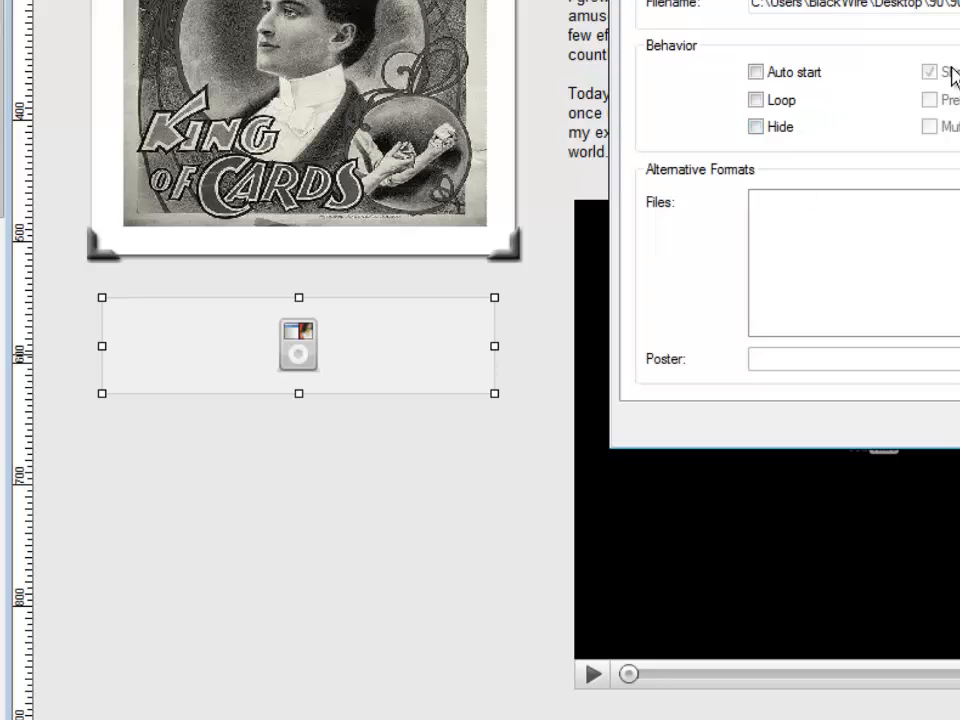
{"action": "left_click", "coordinate": [895, 0]}
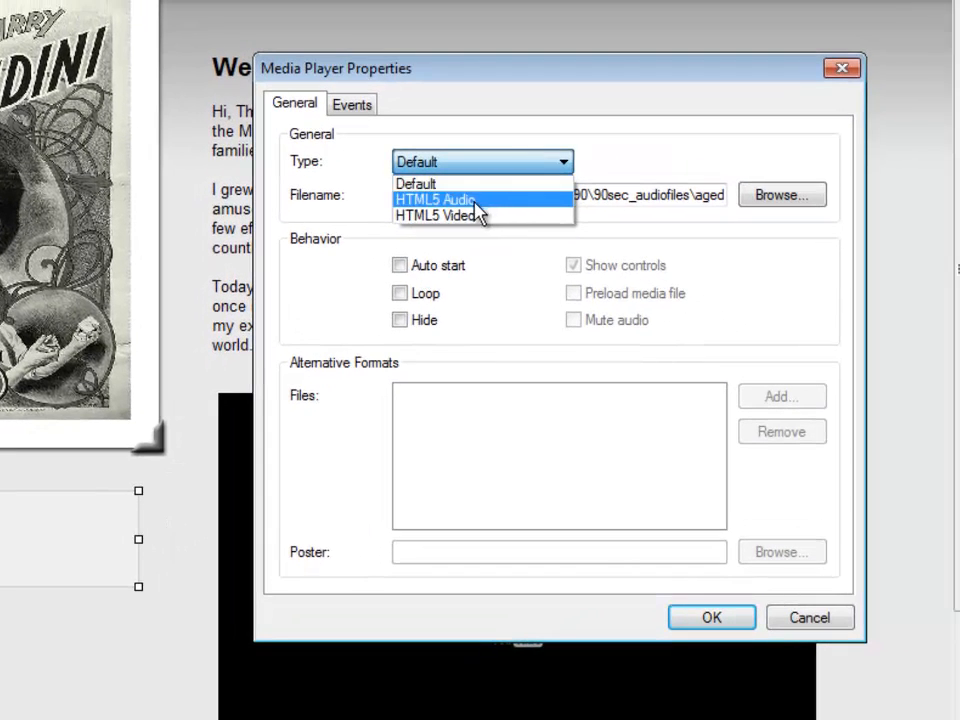
{"action": "left_click", "coordinate": [429, 200]}
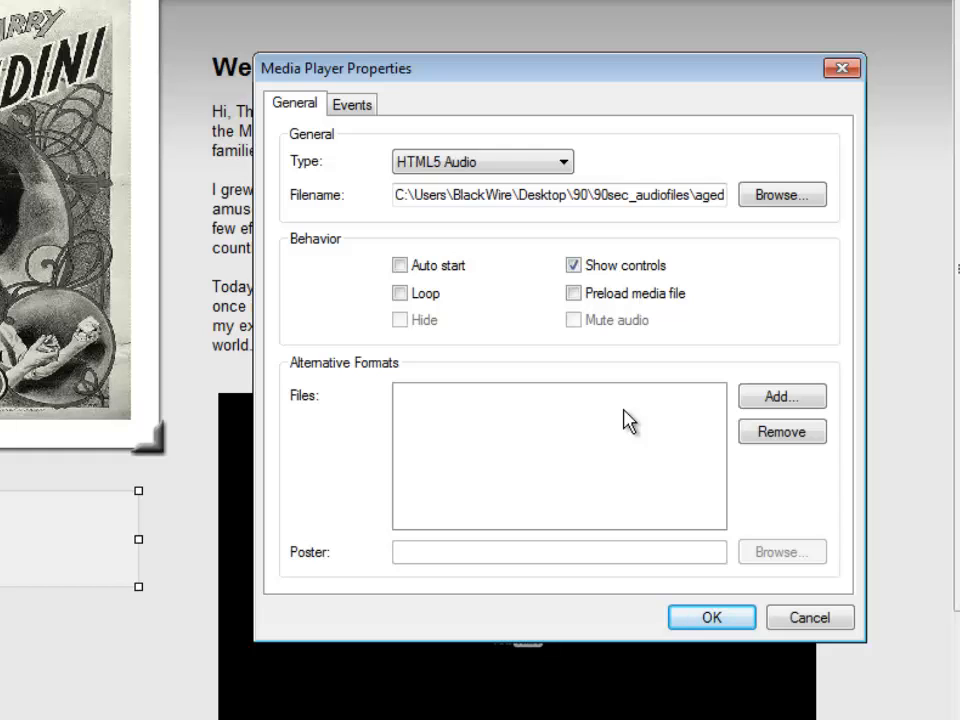
{"action": "left_click", "coordinate": [480, 166]}
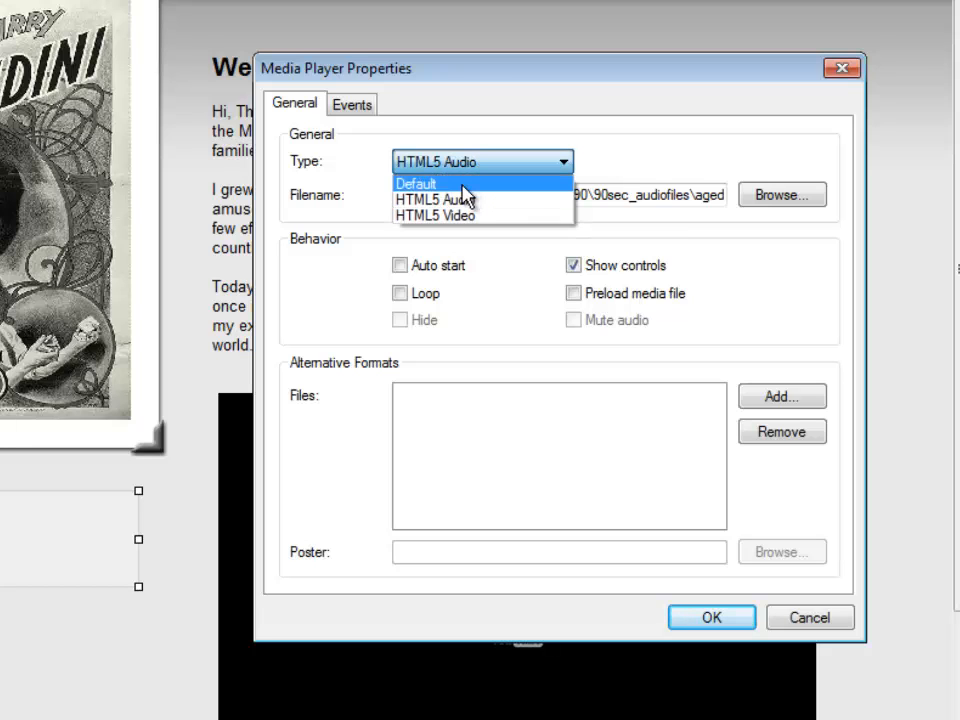
{"action": "left_click", "coordinate": [462, 185]}
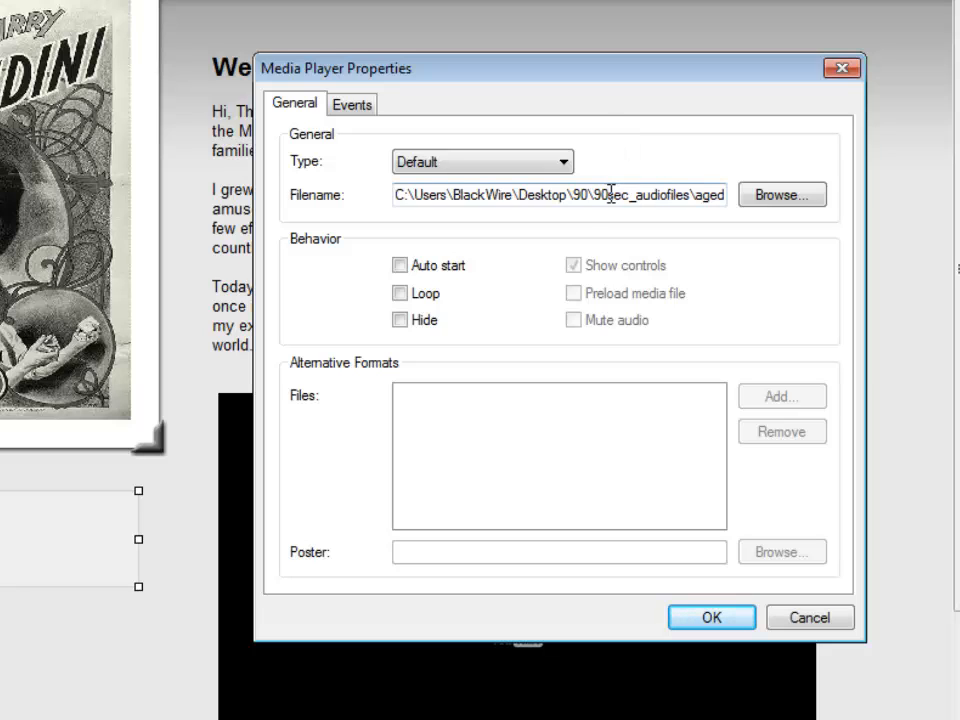
Browse again for the agedwards audio file as the media player's file and confirm the properties
{"action": "left_click_drag", "start_coordinate": [660, 204], "coordinate": [767, 208]}
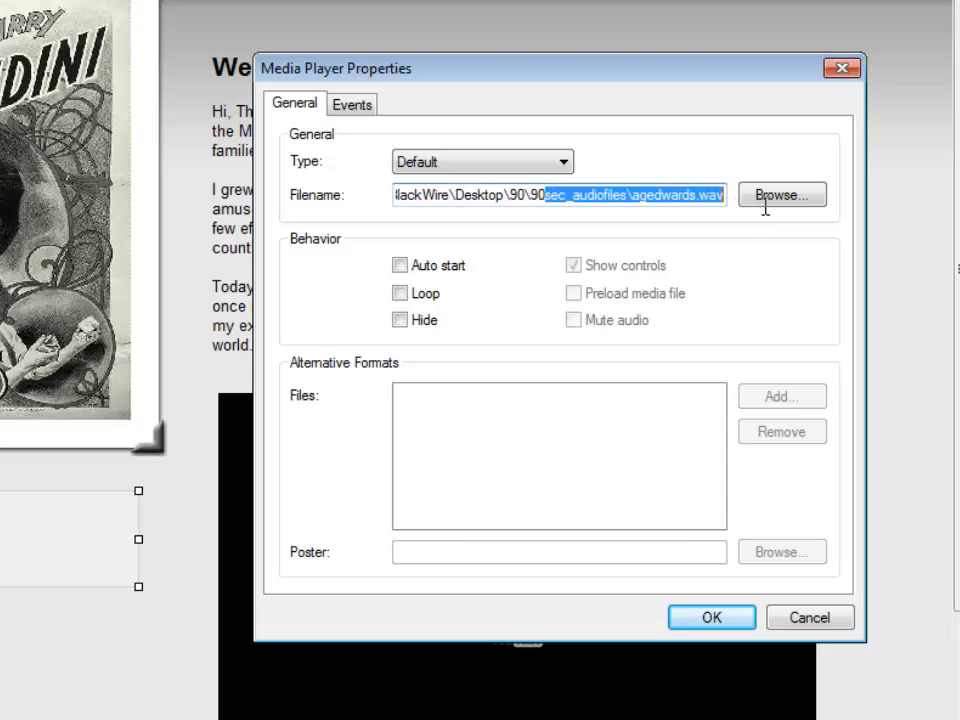
{"action": "left_click", "coordinate": [805, 204]}
{"action": "left_click", "coordinate": [370, 533]}
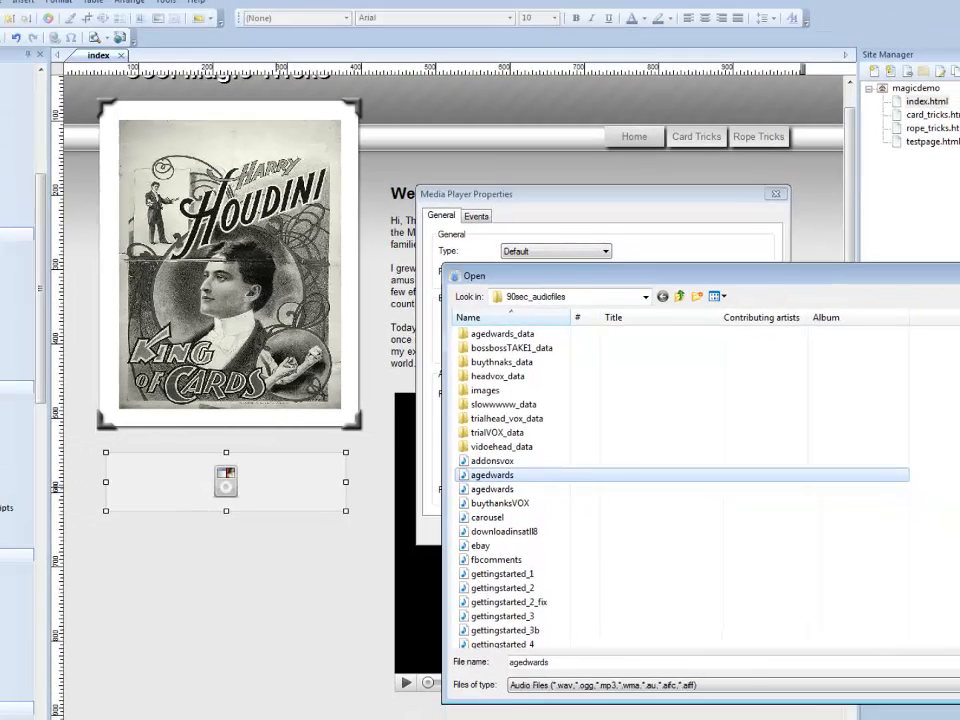
{"action": "key", "text": "Return"}
{"action": "left_click", "coordinate": [693, 550]}
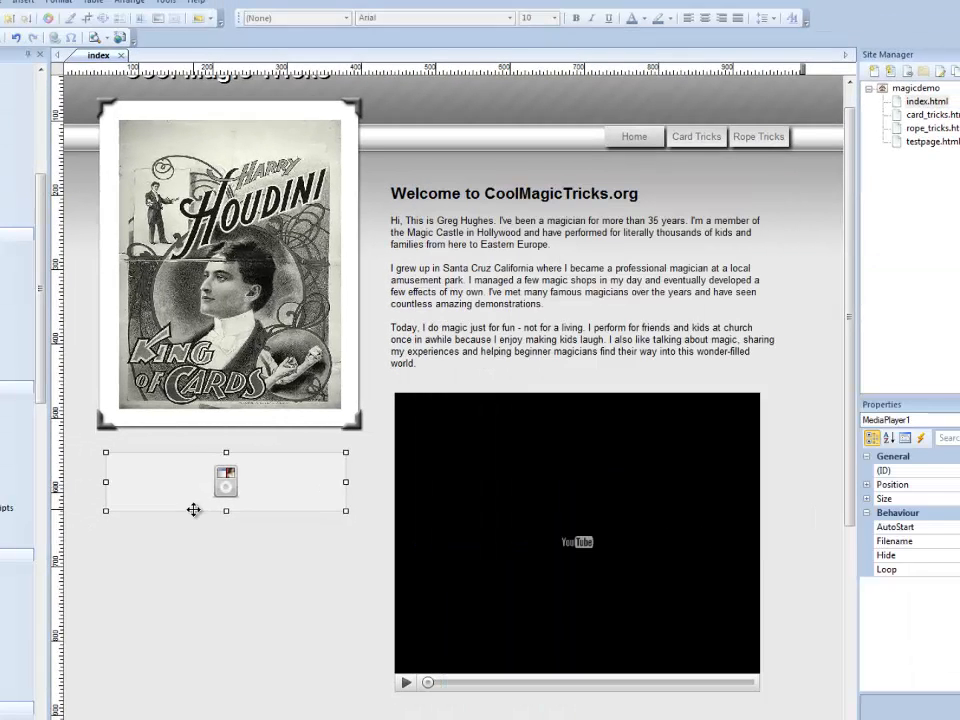
{"action": "left_click", "coordinate": [204, 538]}
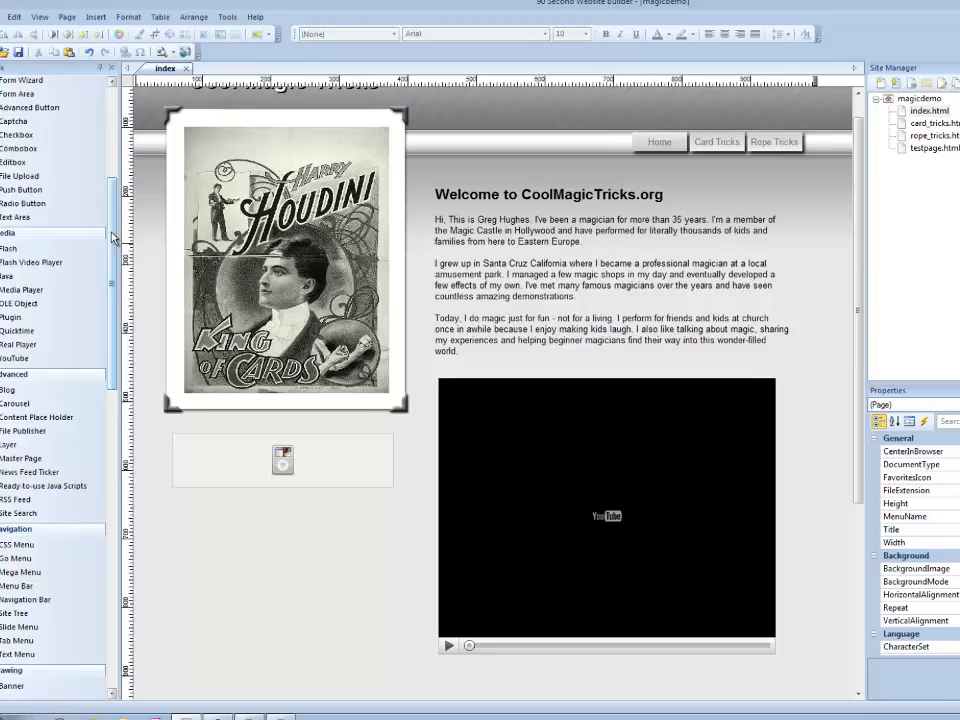
Draw an MP3 Player from the 90 Second Website Builder extensions below the media player and adjust its height
{"action": "left_click_drag", "start_coordinate": [50, 250], "coordinate": [63, 508]}
{"action": "scroll", "coordinate": [112, 404], "scroll_direction": "down", "scroll_amount": 5}
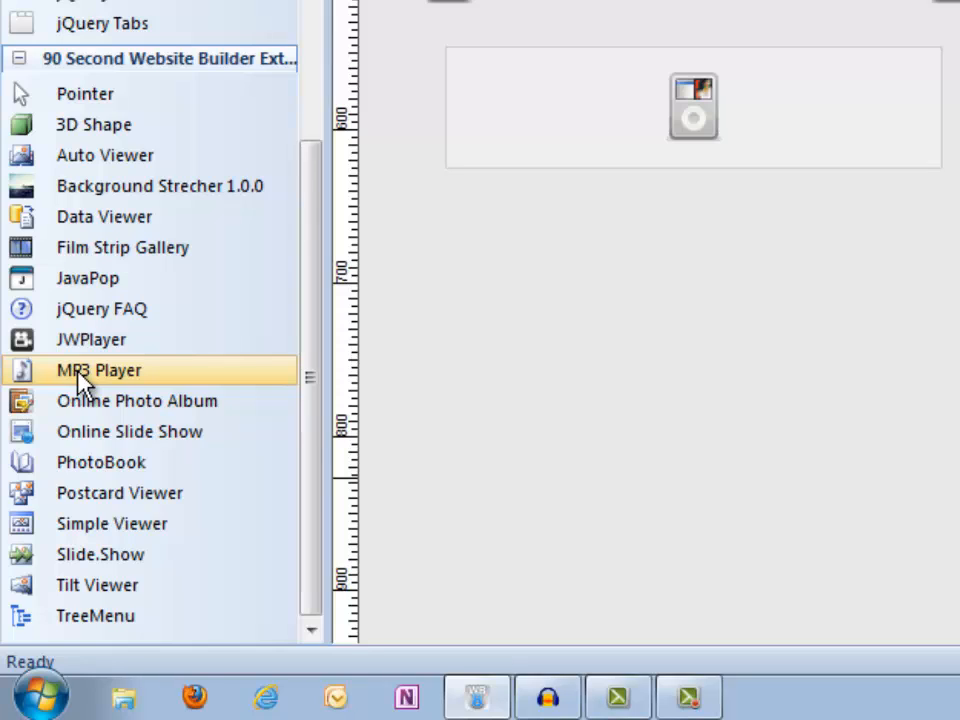
{"action": "left_click", "coordinate": [25, 370]}
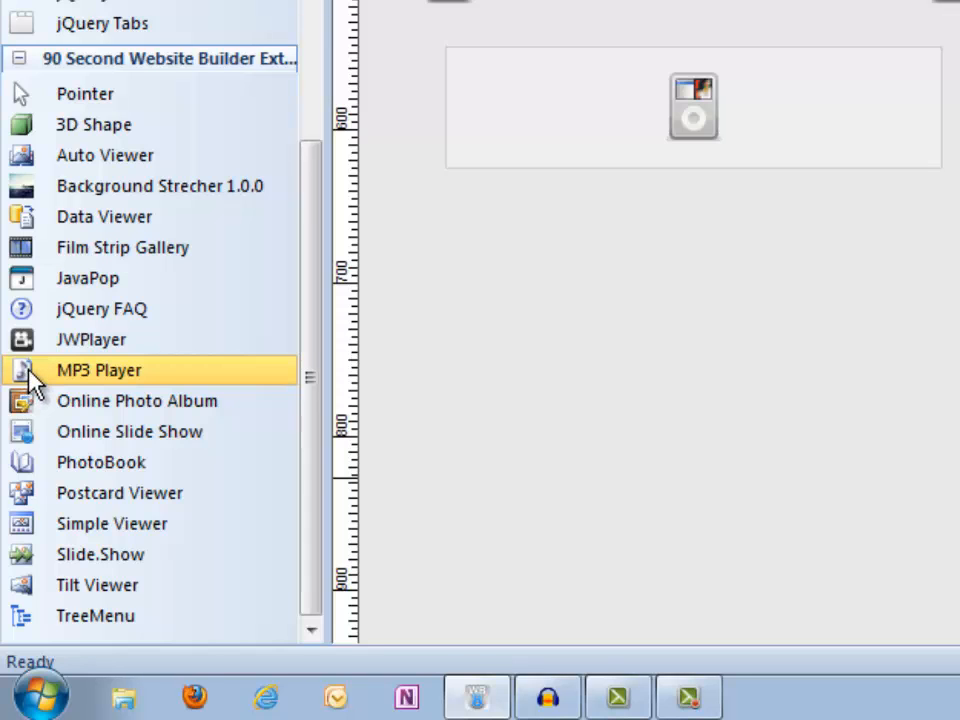
{"action": "left_click_drag", "start_coordinate": [457, 236], "coordinate": [934, 340]}
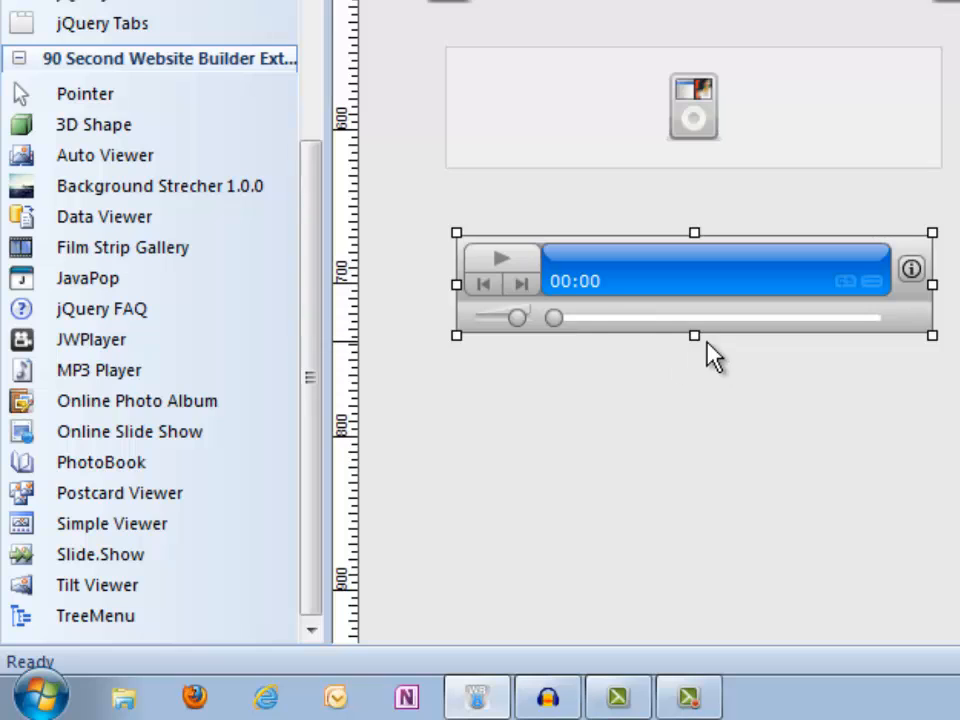
{"action": "left_click_drag", "start_coordinate": [693, 338], "coordinate": [692, 304]}
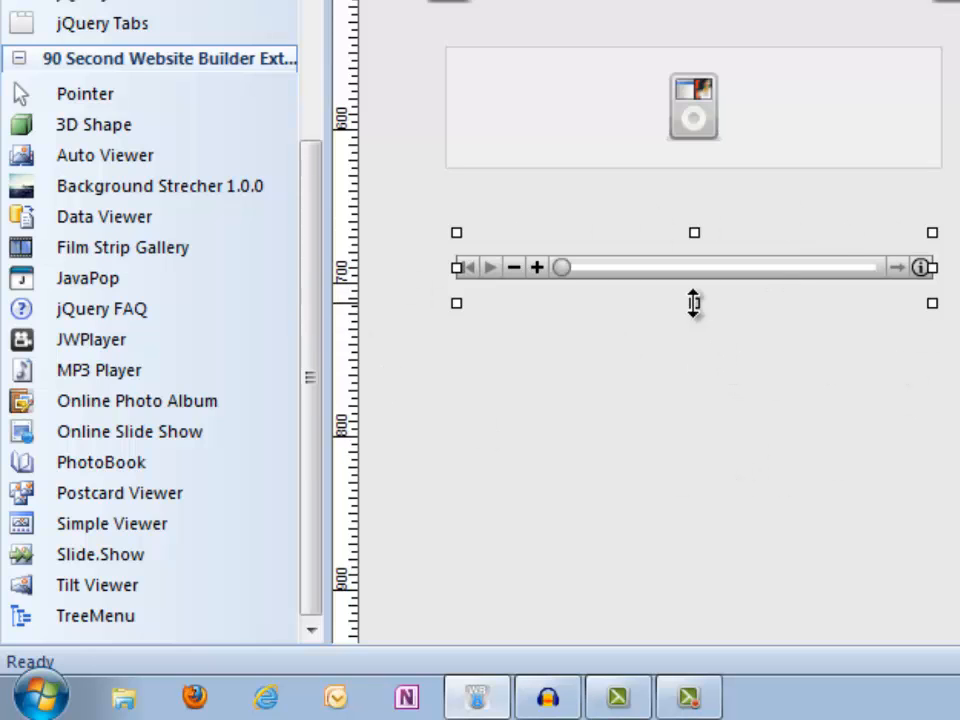
{"action": "left_click_drag", "start_coordinate": [694, 302], "coordinate": [694, 369]}
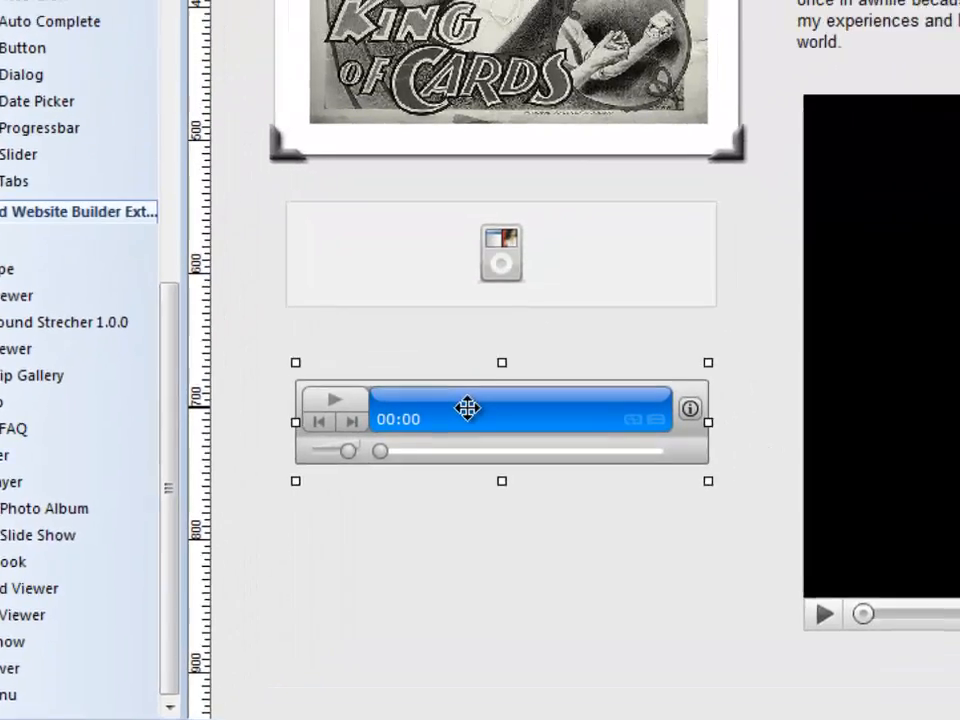
Set the MP3 player's file to agedwards.mp3 and confirm its properties
{"action": "double_click", "coordinate": [585, 331]}
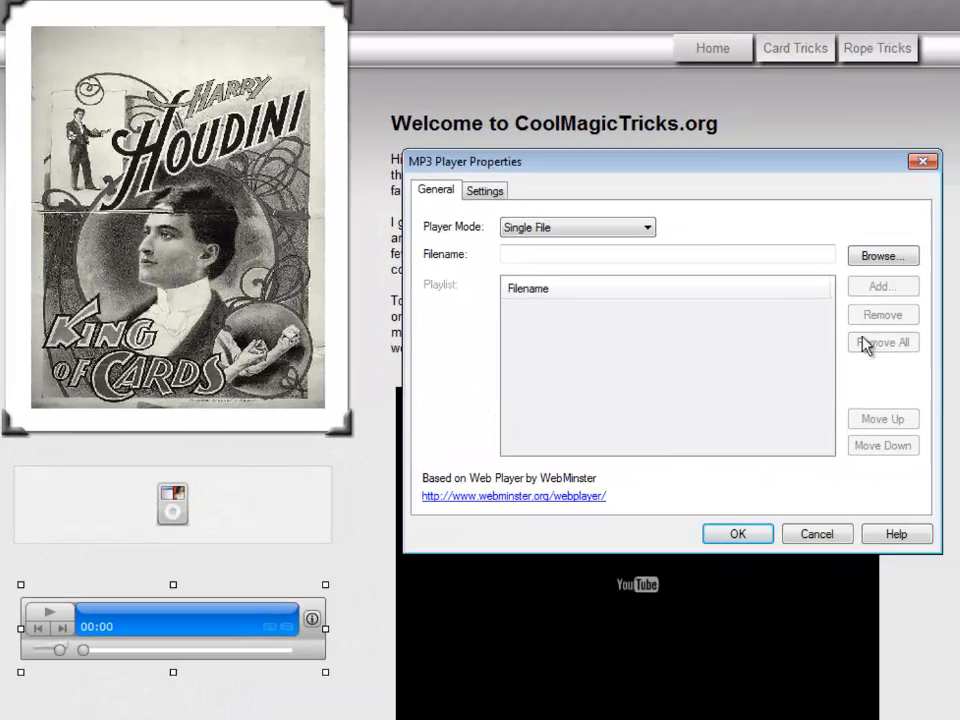
{"action": "left_click", "coordinate": [883, 257]}
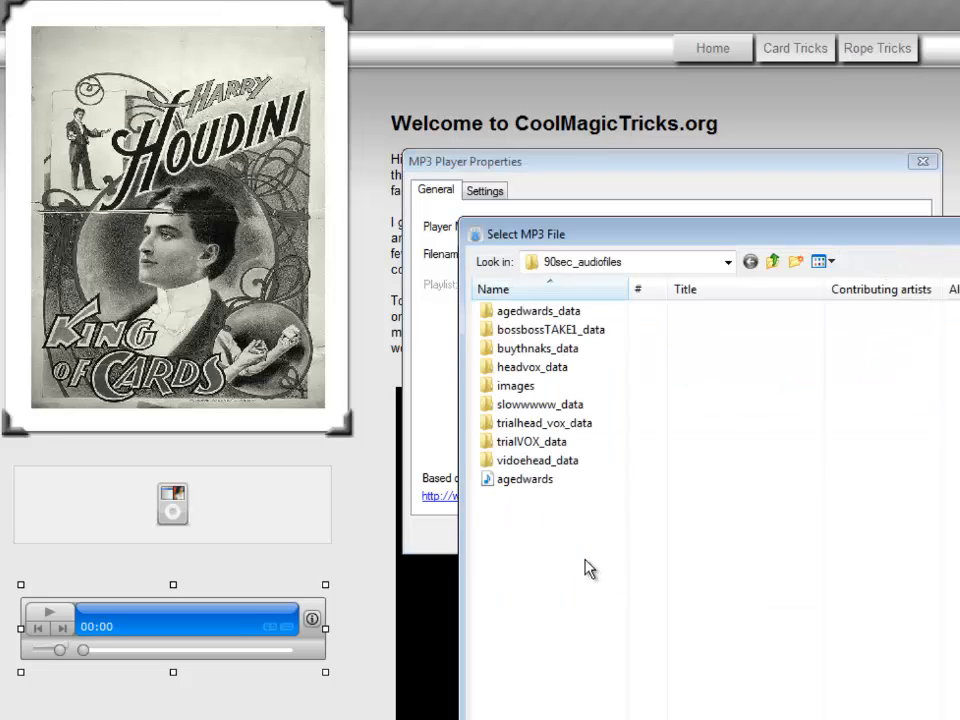
{"action": "left_click", "coordinate": [510, 480]}
{"action": "key", "text": "Return"}
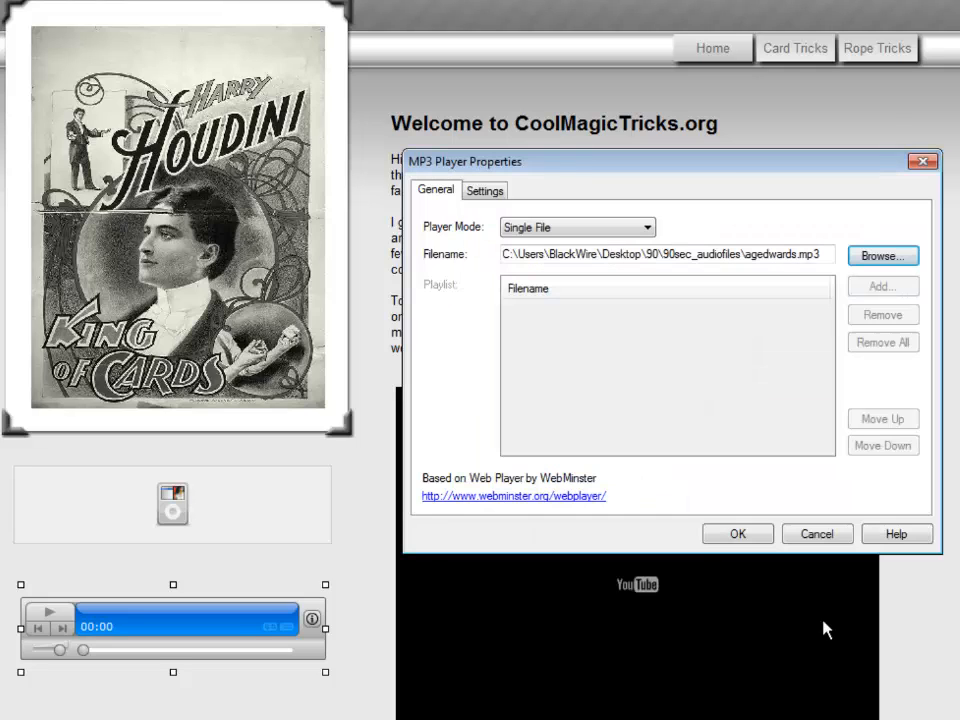
{"action": "left_click_drag", "start_coordinate": [656, 159], "coordinate": [583, 159]}
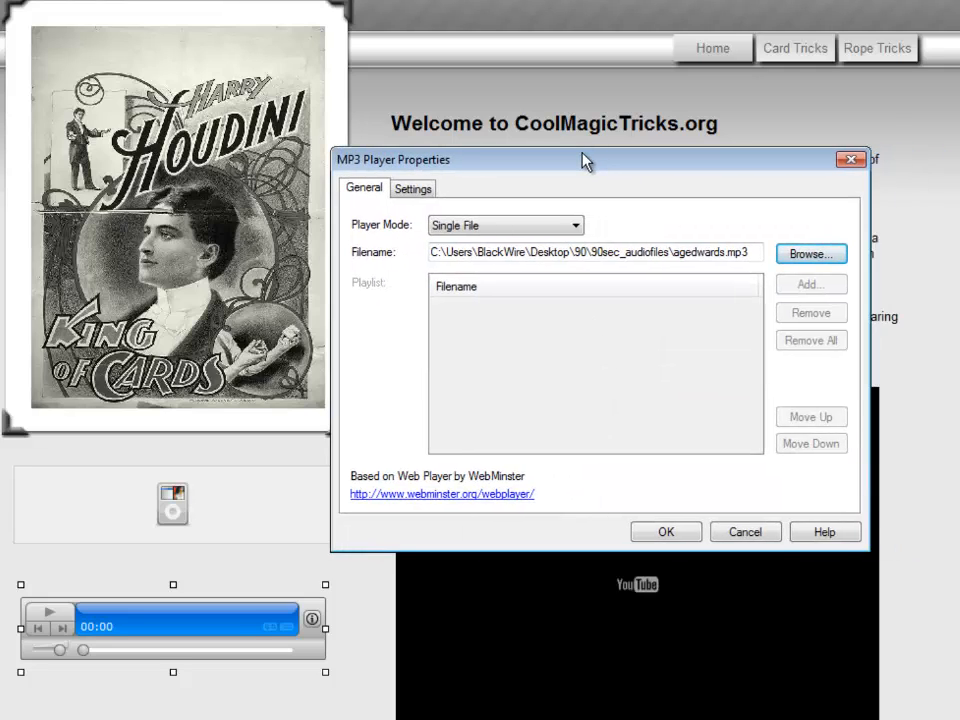
{"action": "left_click", "coordinate": [662, 532]}
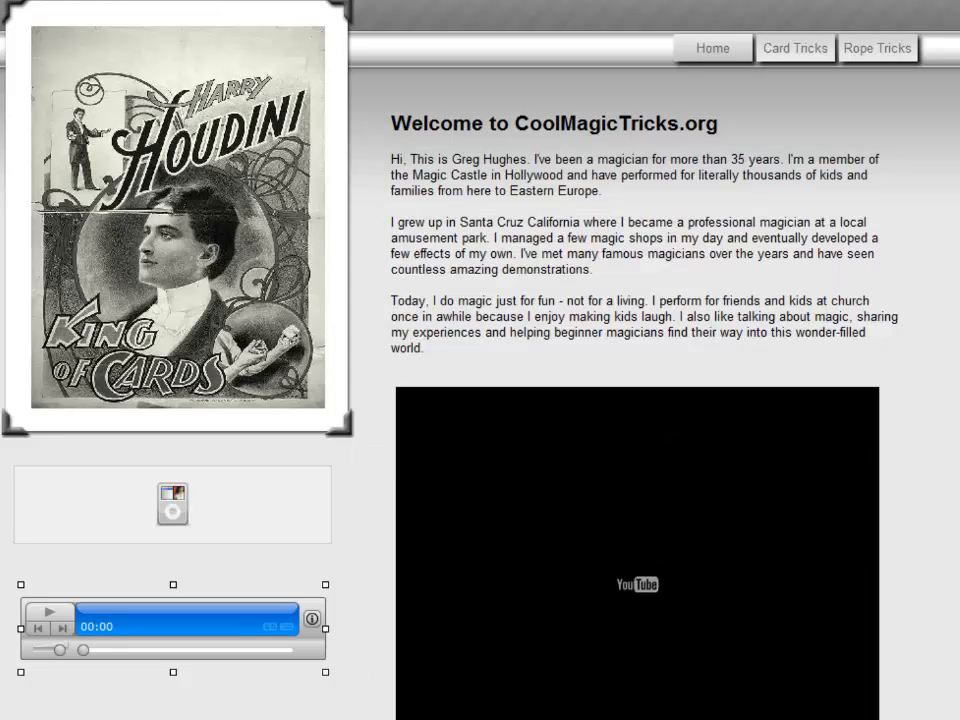
Preview the page in the browser, play the MP3 player, and close the preview
{"action": "left_click", "coordinate": [246, 536]}
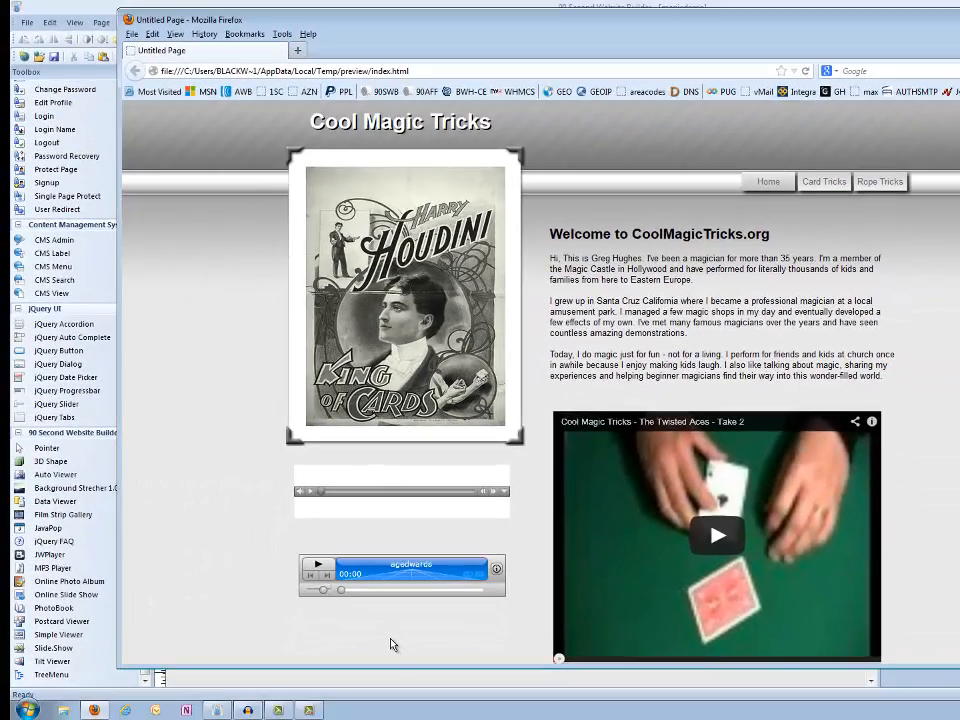
{"action": "left_click", "coordinate": [319, 569]}
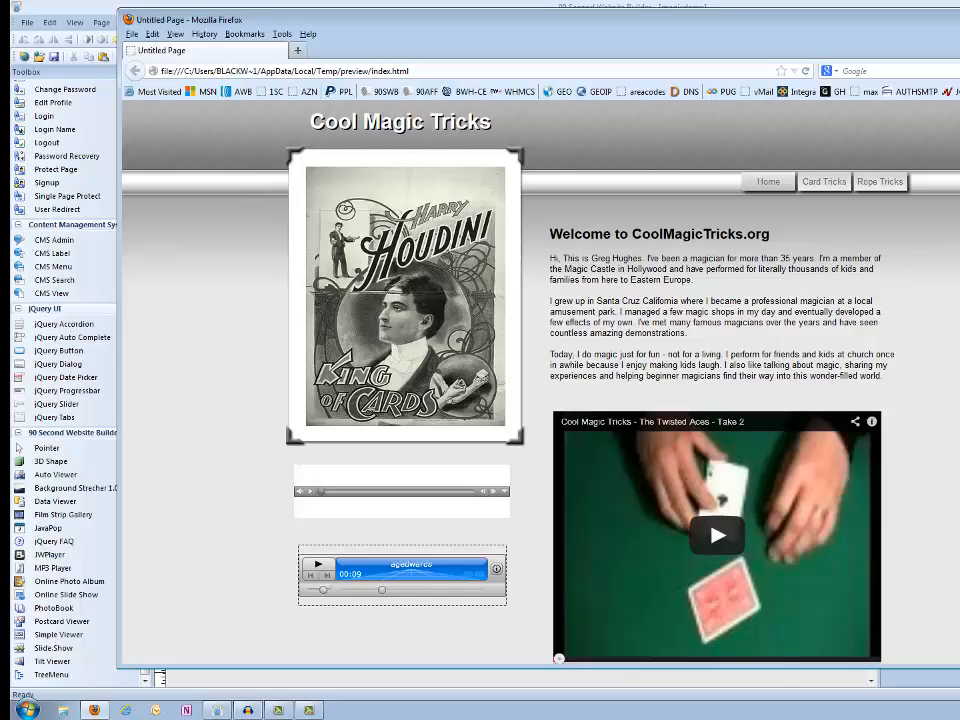
{"action": "left_click", "coordinate": [957, 18]}
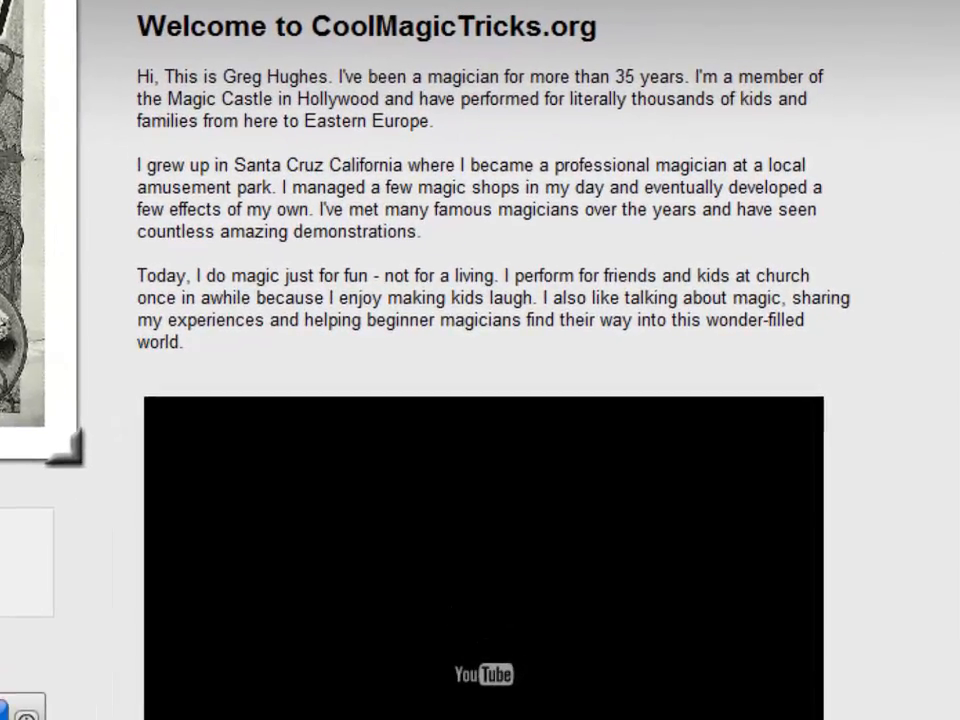
Try the Multiple Files player mode in the MP3 player's properties, then cancel the dialog
{"action": "double_click", "coordinate": [6, 674]}
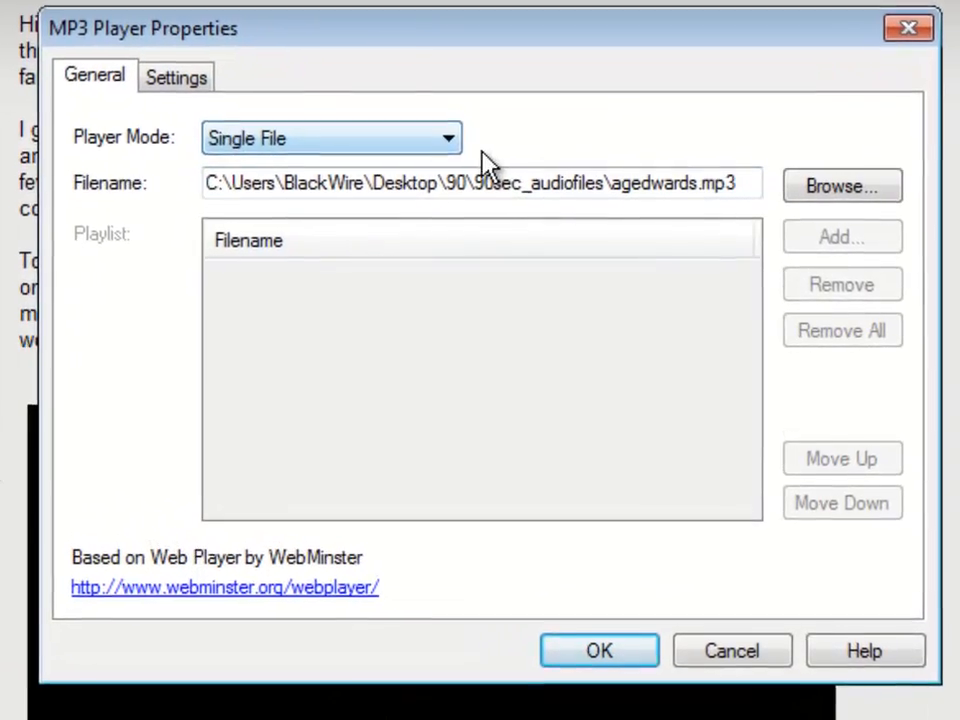
{"action": "left_click", "coordinate": [447, 143]}
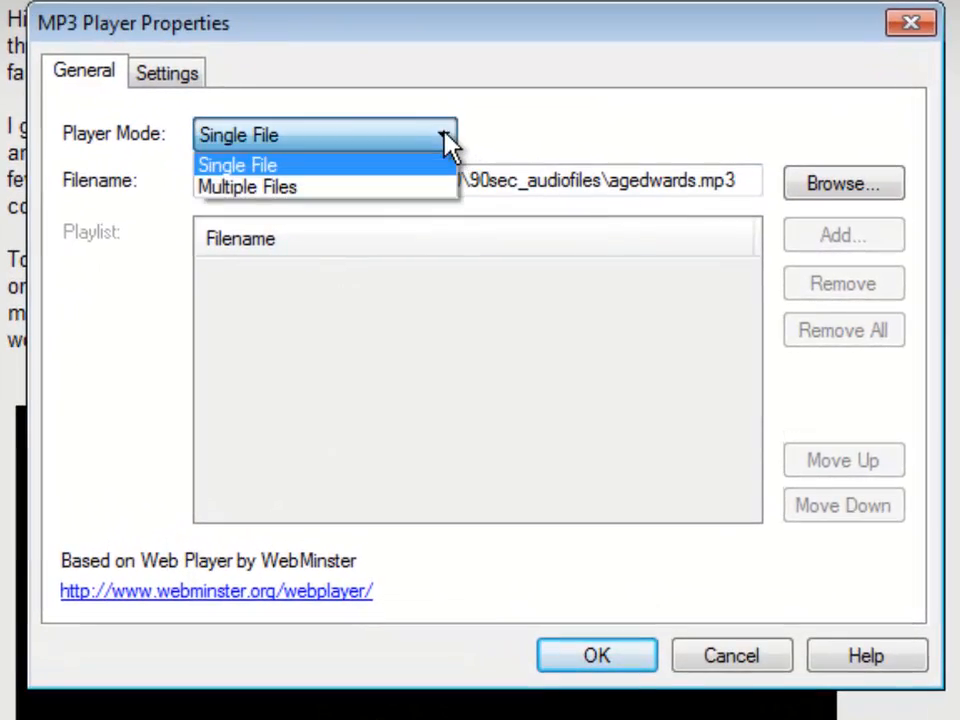
{"action": "left_click", "coordinate": [269, 190]}
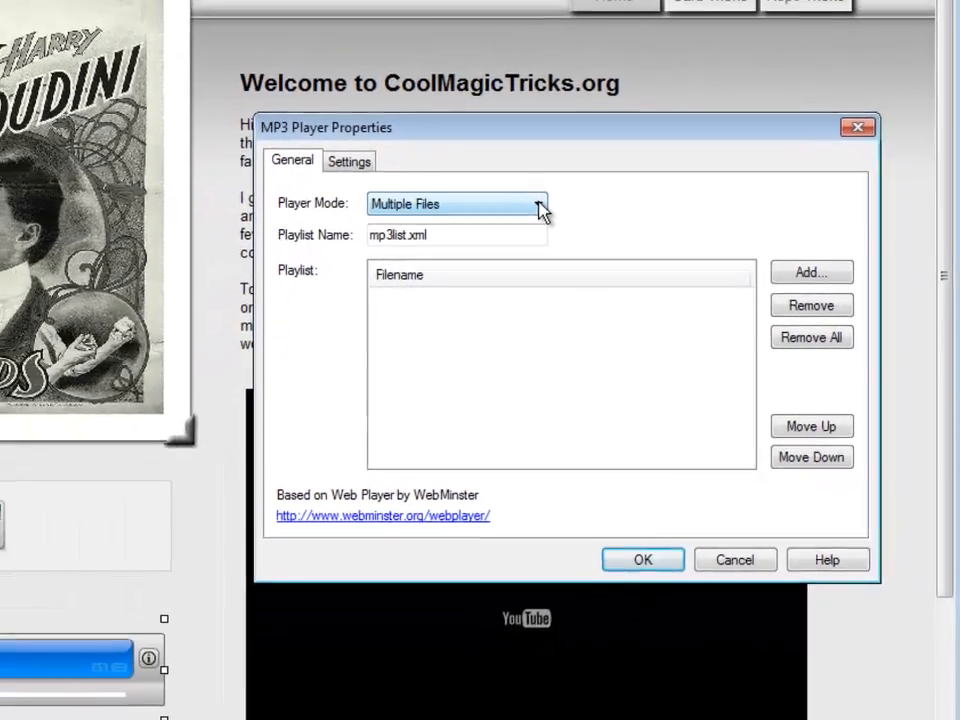
{"action": "left_click", "coordinate": [540, 207]}
{"action": "left_click", "coordinate": [470, 222]}
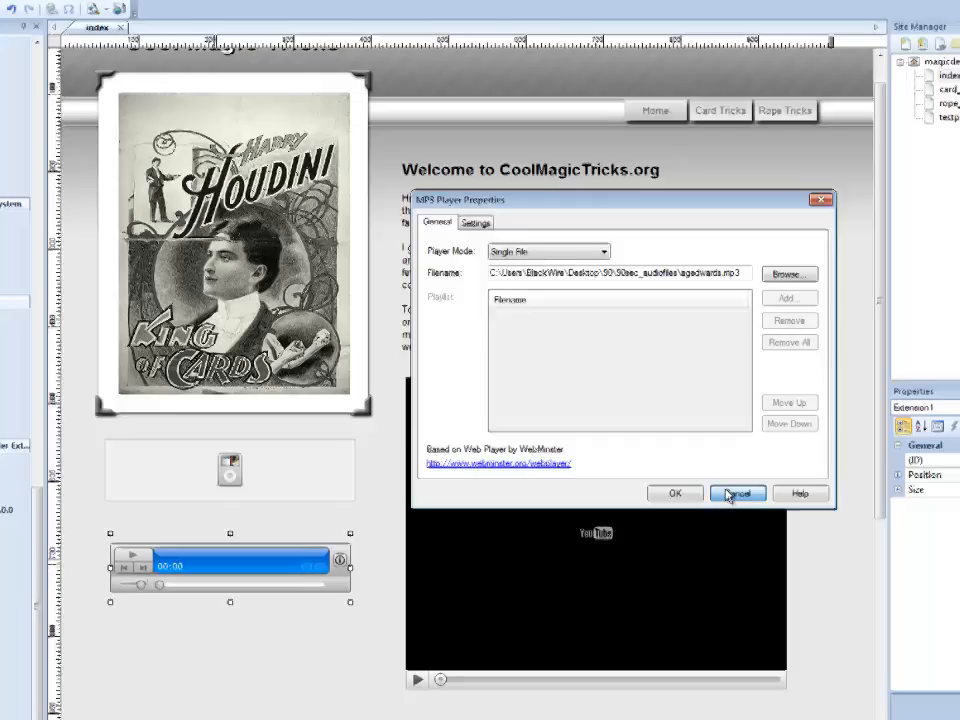
{"action": "left_click", "coordinate": [728, 507]}
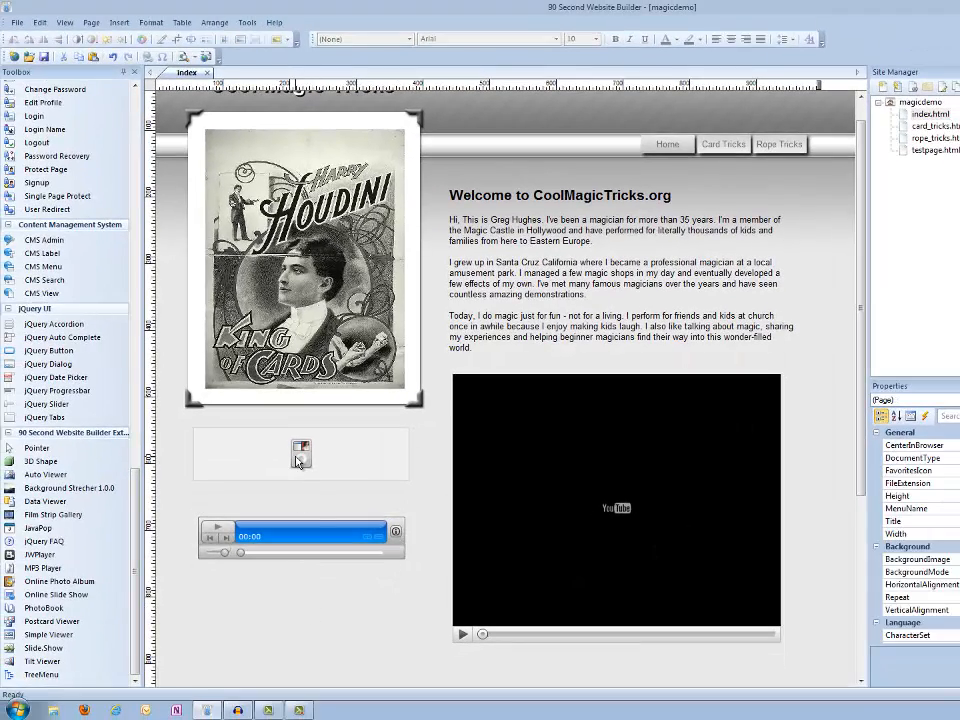
{"action": "left_click", "coordinate": [297, 459]}
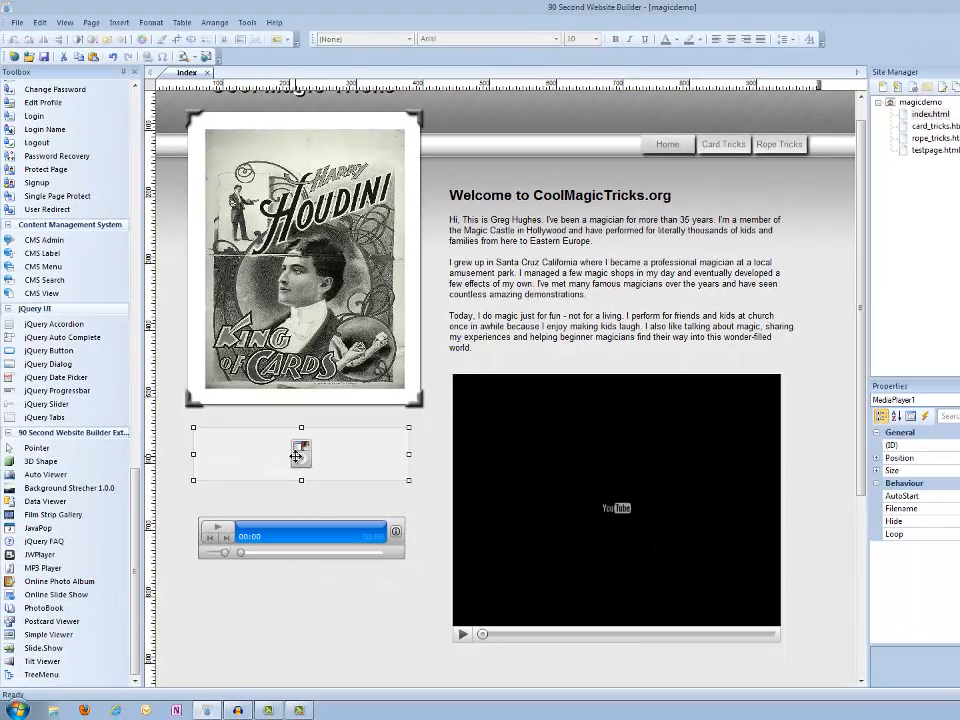
{"action": "left_click", "coordinate": [289, 536]}
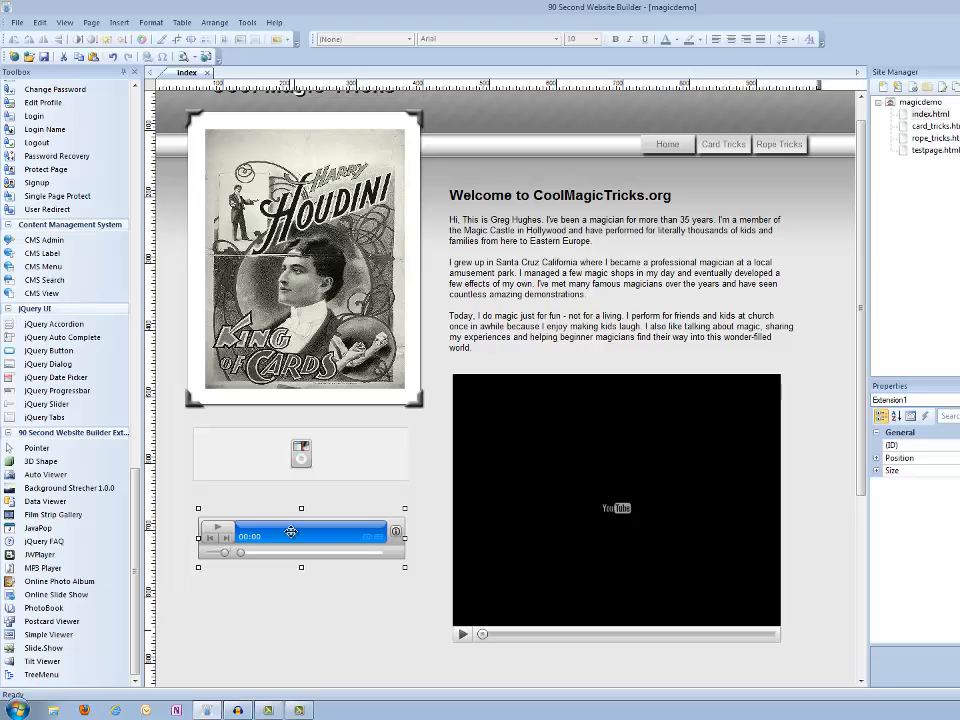
{"action": "left_click", "coordinate": [287, 513]}
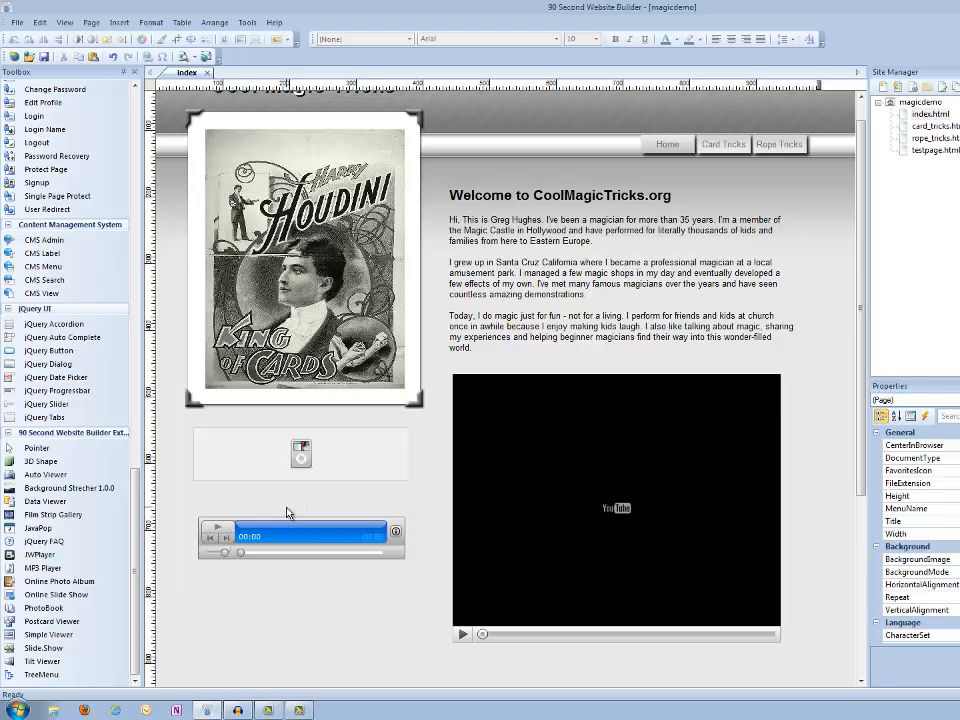